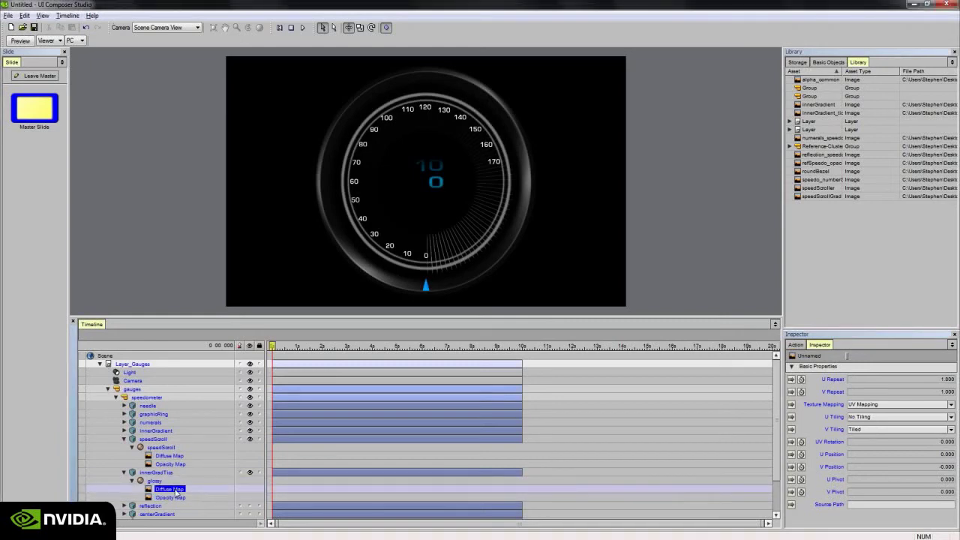
Set the innerGradTics diffuse map's U Tiling to Tiled and its V Tiling to No Tiling.
left_click(874, 418)
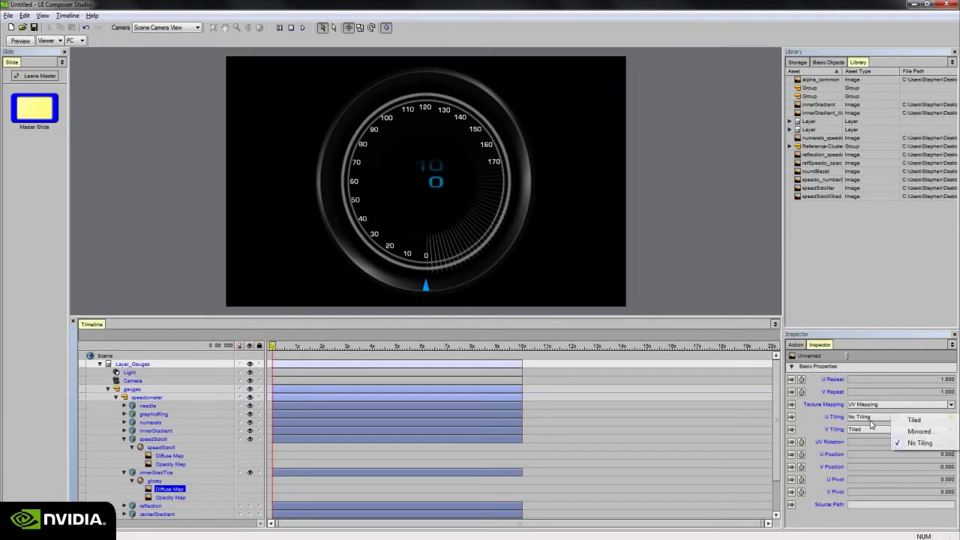
left_click(914, 421)
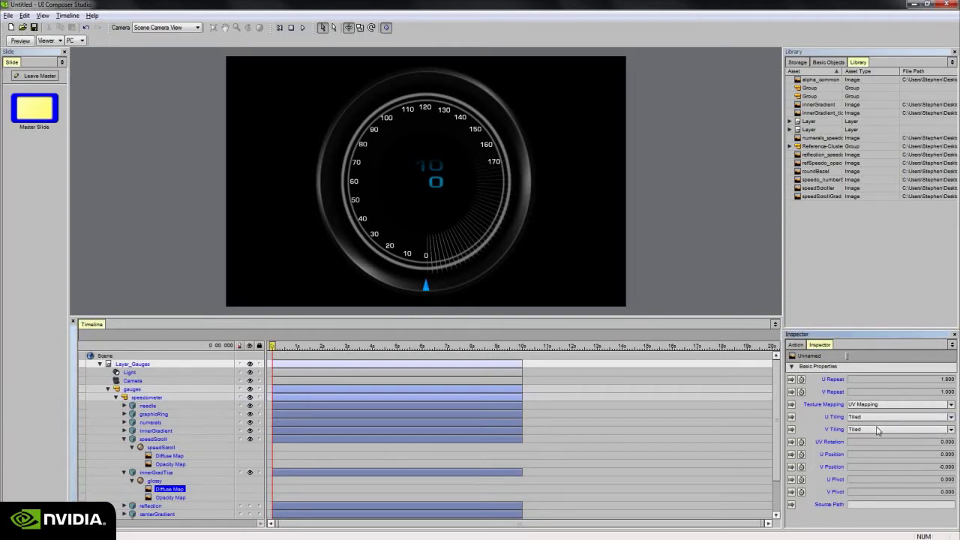
left_click(871, 431)
left_click(929, 455)
Set the innerGradTics opacity map's U Tiling to No Tiling and its V Tiling to Tiled.
left_click(184, 499)
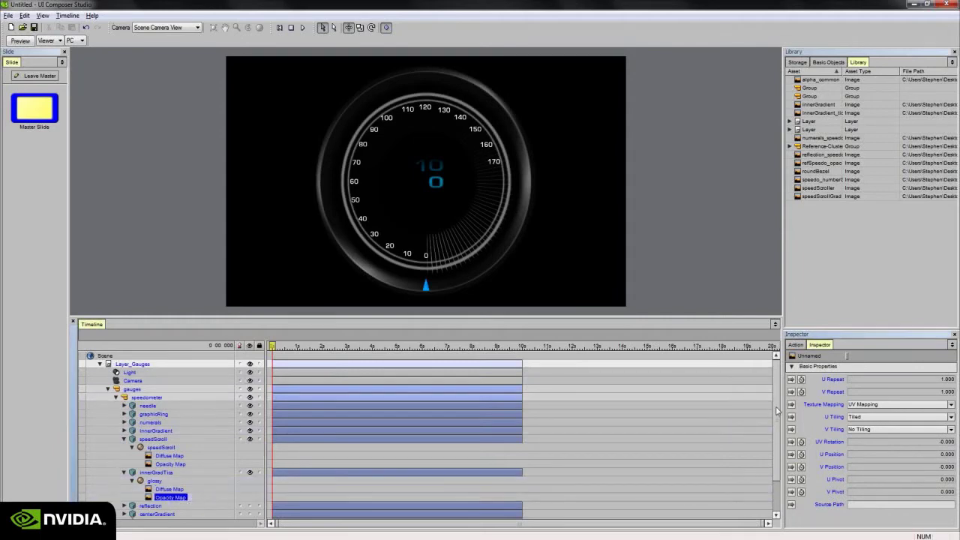
left_click(863, 420)
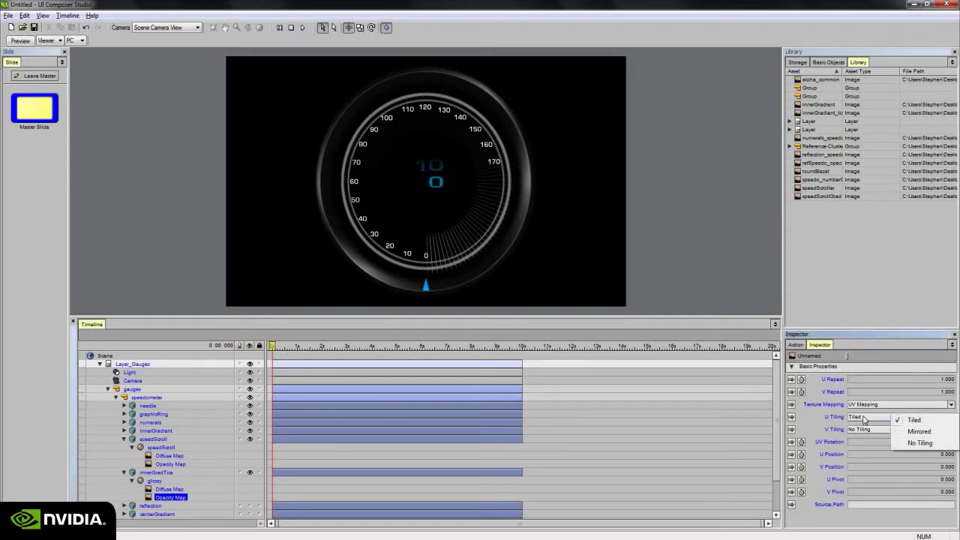
left_click(911, 444)
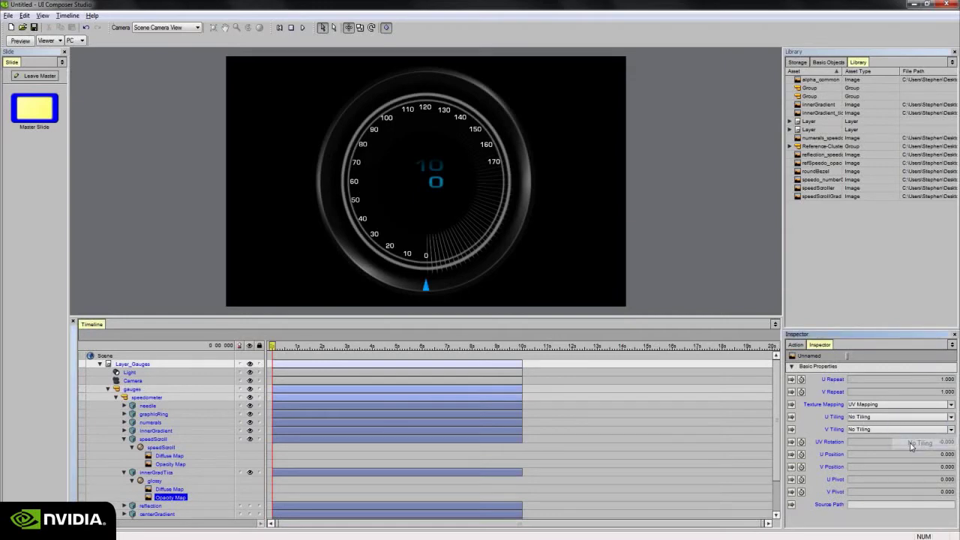
left_click(882, 430)
left_click(914, 432)
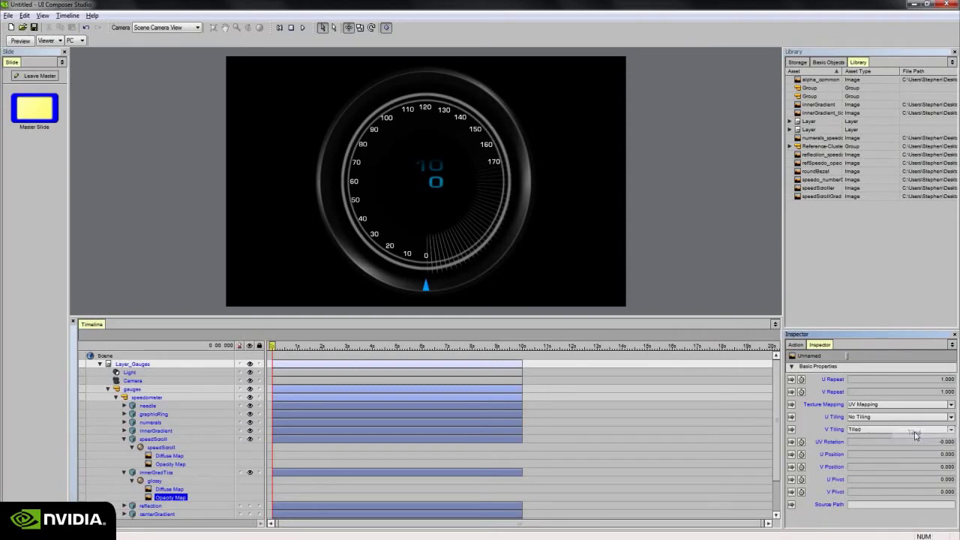
Try shifting the U Position of the innerGradTics diffuse and opacity maps, and undo the shift.
left_click(174, 489)
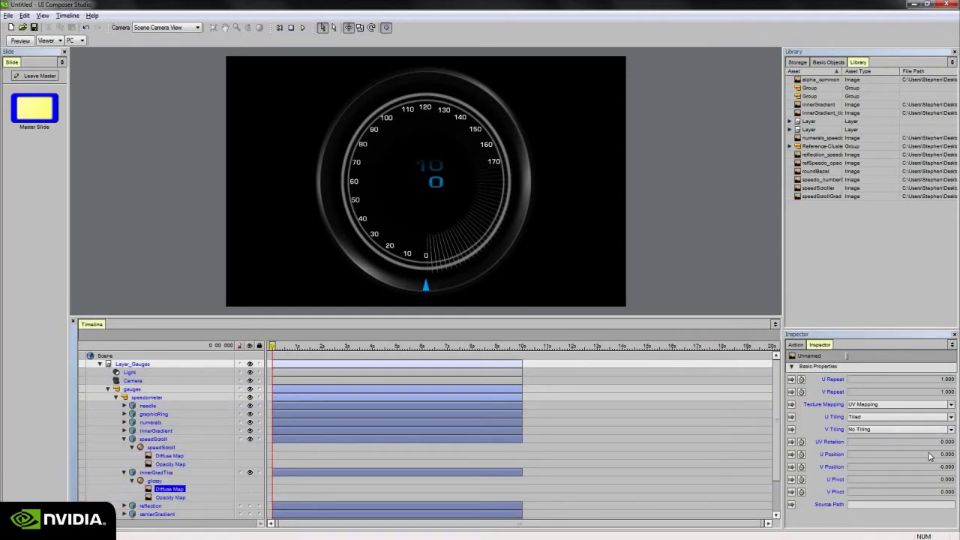
left_click_drag(929, 456, 942, 456)
left_click(219, 497)
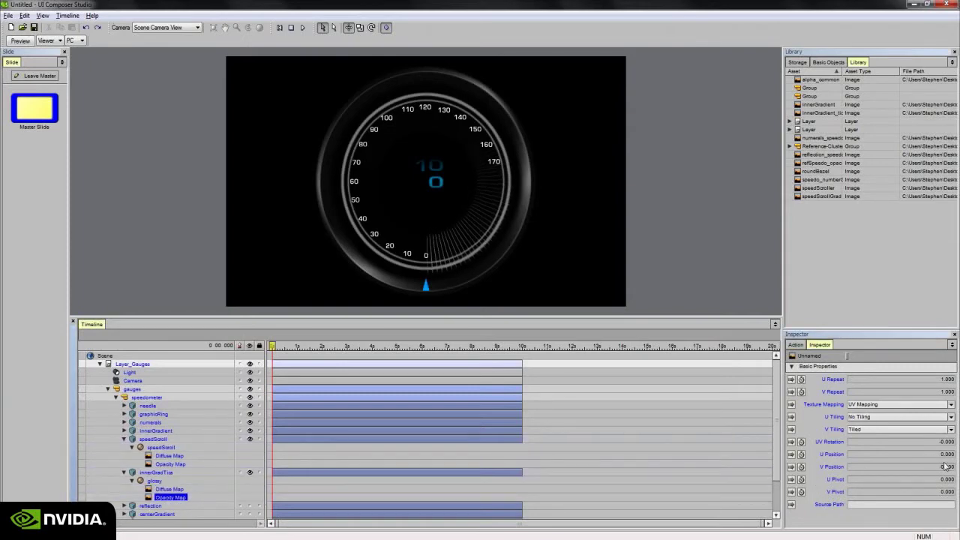
left_click_drag(932, 456, 917, 456)
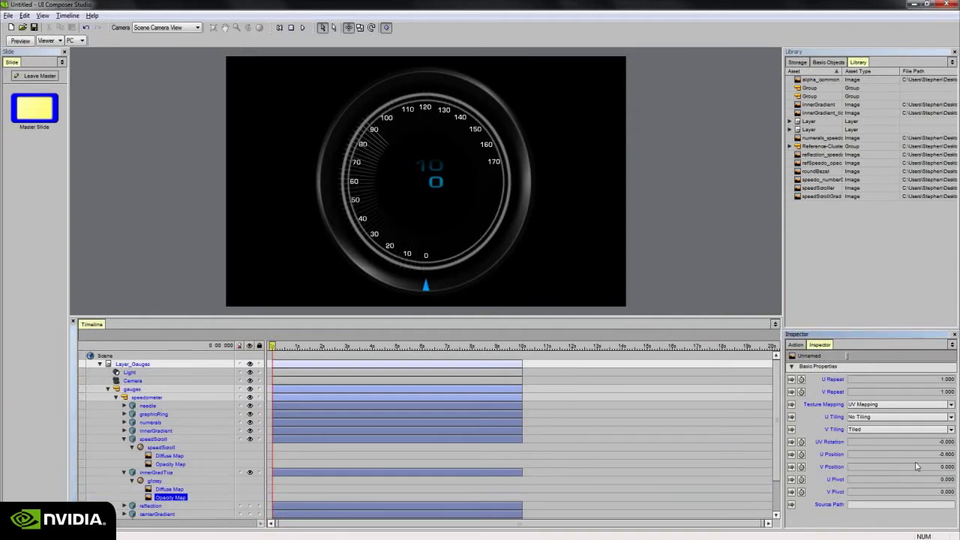
mouse_move(936, 456)
left_mouse_down()
mouse_move(945, 457)
mouse_move(928, 453)
left_mouse_up()
key("ctrl+z")
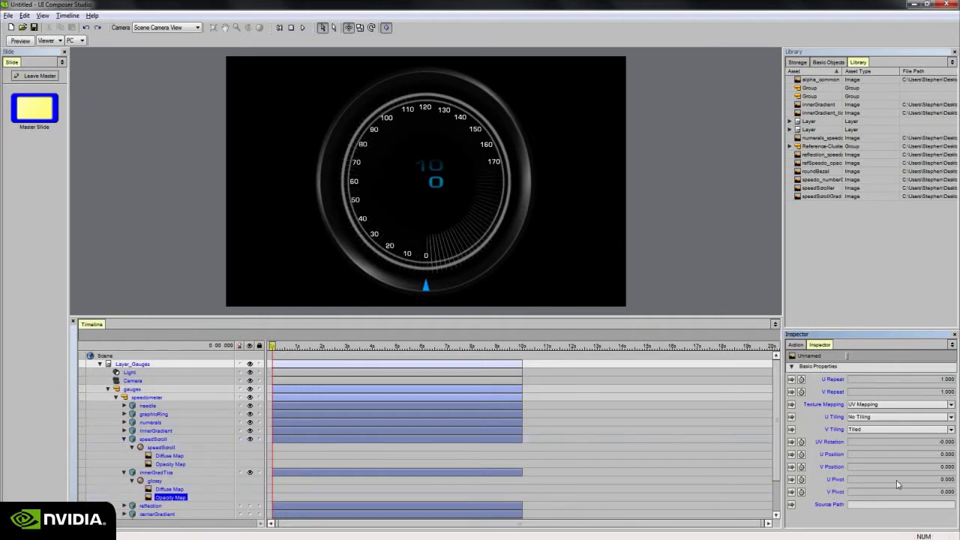
Set the U Position of the innerGradTics opacity map to -0.97 so the tick marks are hidden.
left_click_drag(925, 453, 908, 454)
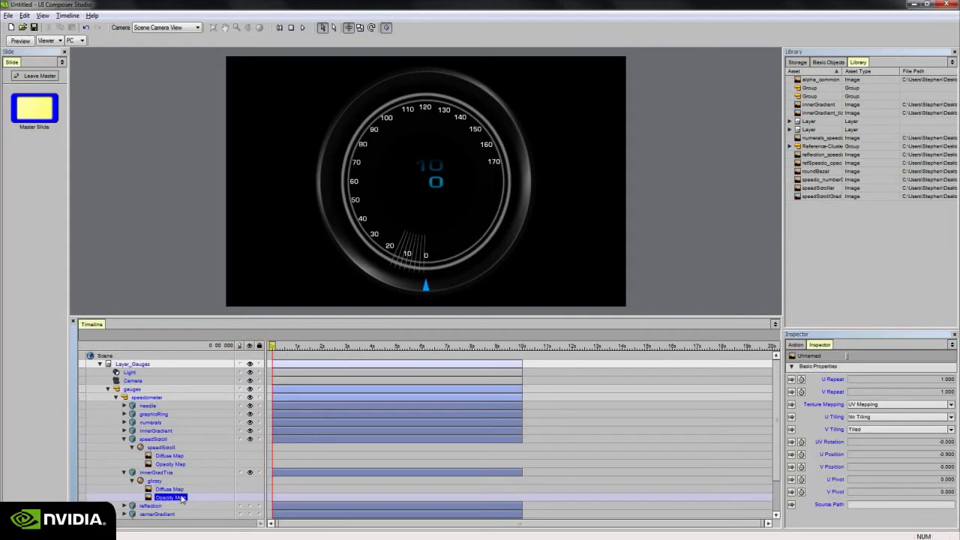
left_click(940, 455)
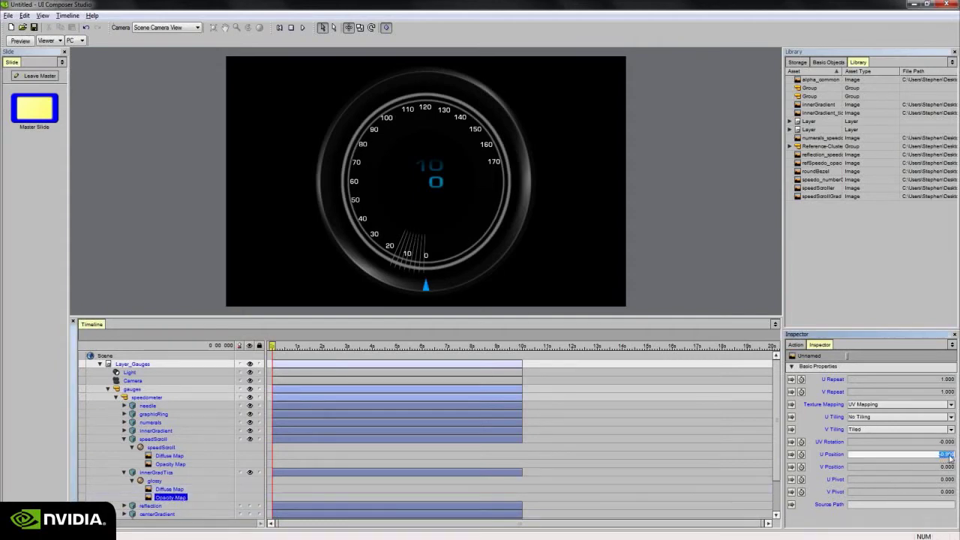
left_click_drag(948, 455, 956, 455)
type("7")
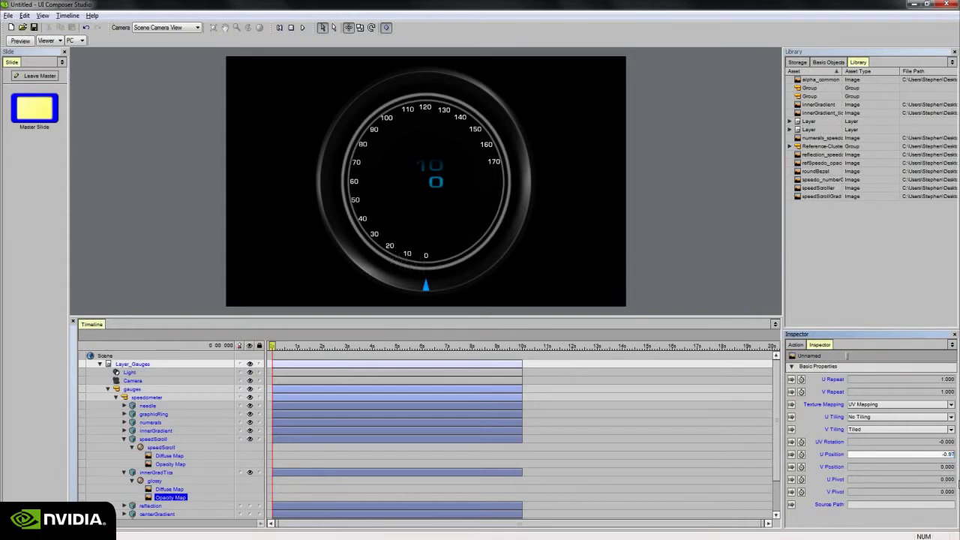
key("Return")
Collapse the speedScroll and innerGradTics objects in the timeline and turn on the reflection object's visibility.
left_click(450, 430)
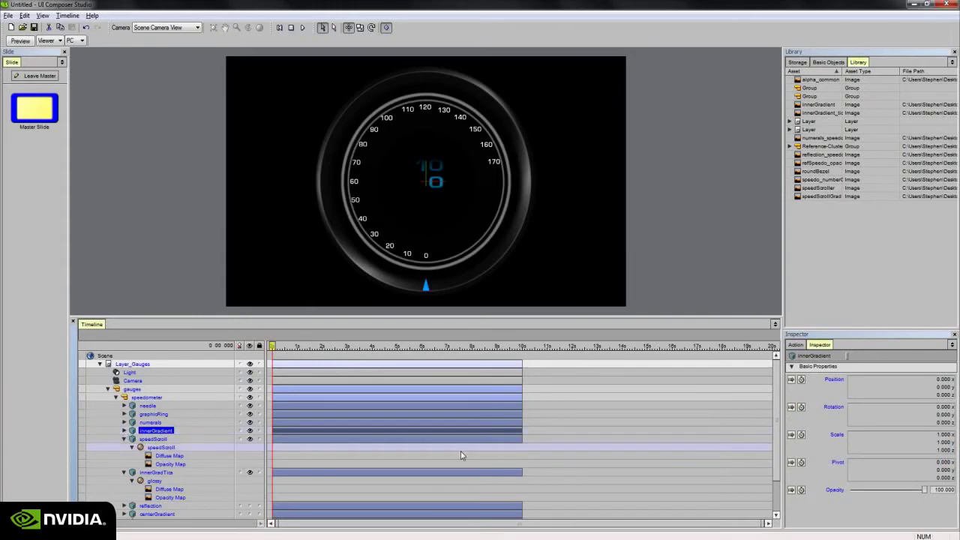
left_click(124, 439)
left_click(140, 447)
left_click(124, 446)
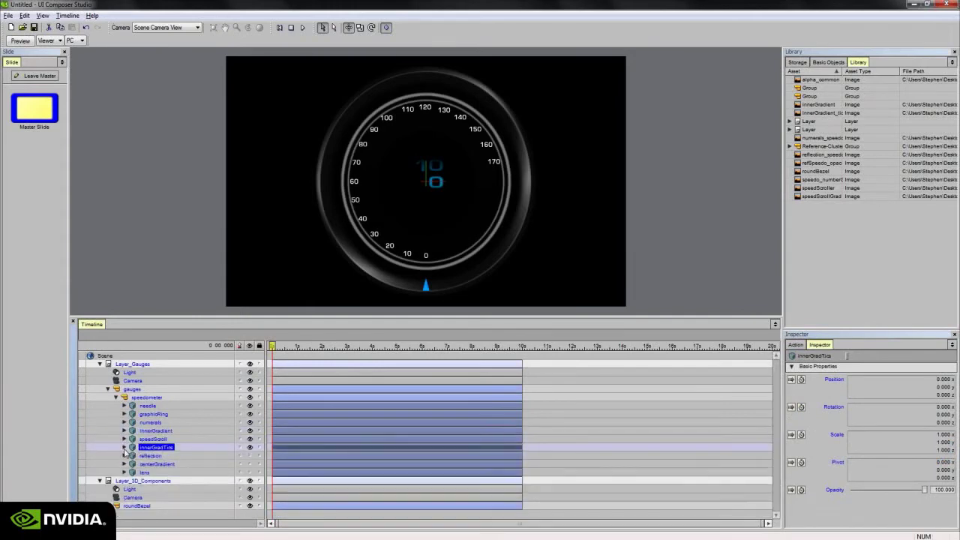
left_click(234, 455)
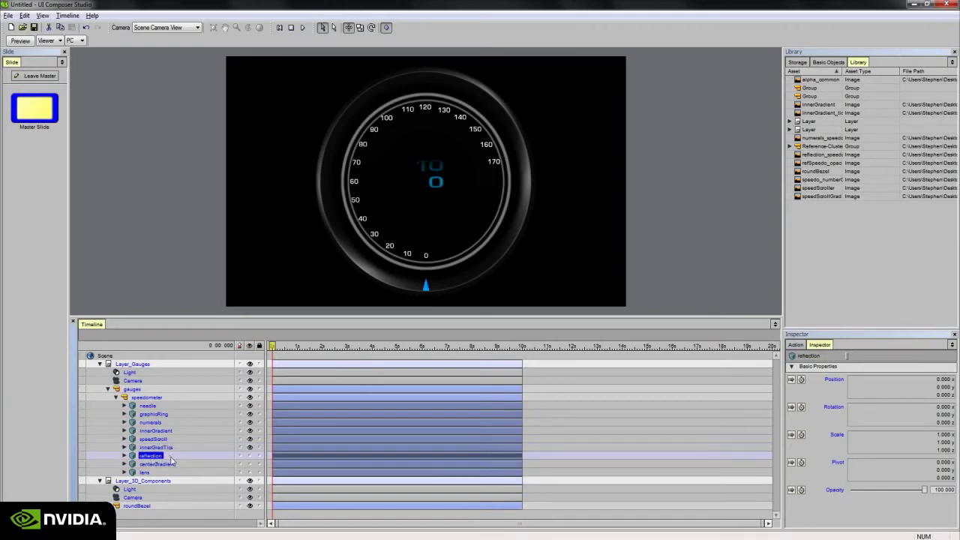
left_click(250, 456)
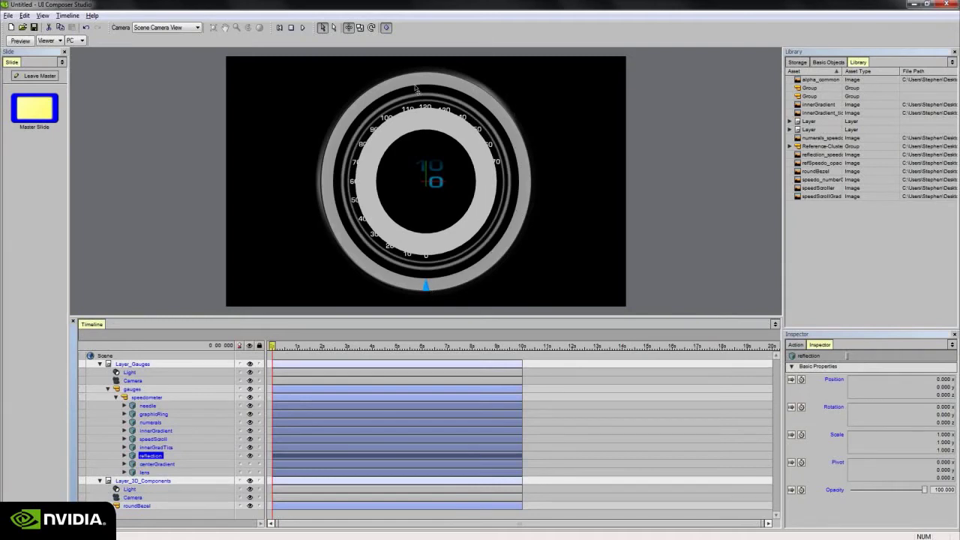
Change the diffuse color of the reflection object's reflectionSpeedo material to the saved darker blue custom color.
left_click(124, 455)
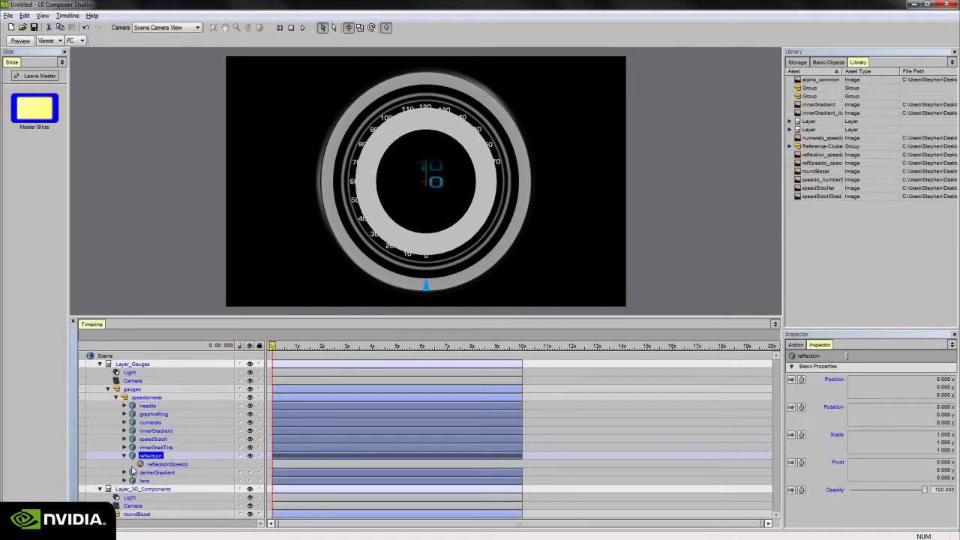
left_click(165, 464)
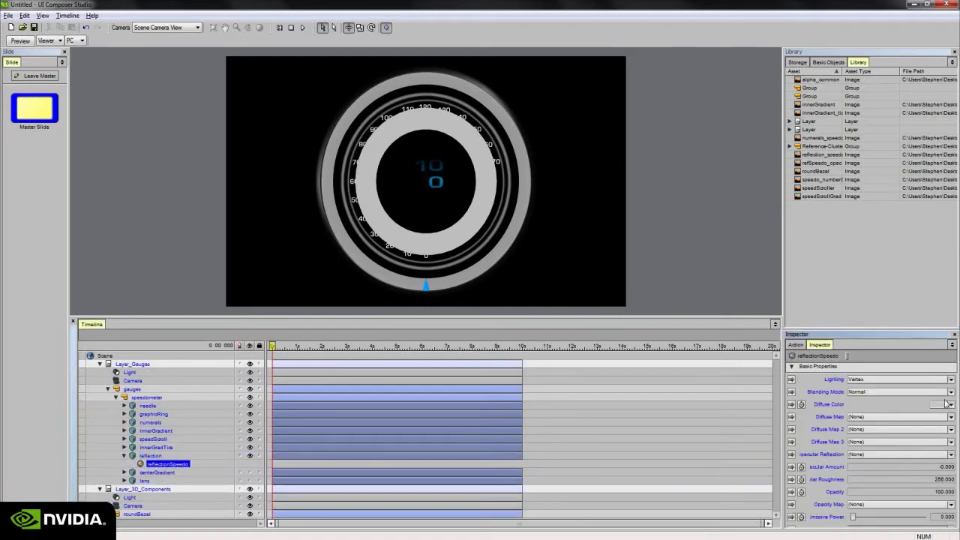
left_click(946, 404)
left_click(773, 529)
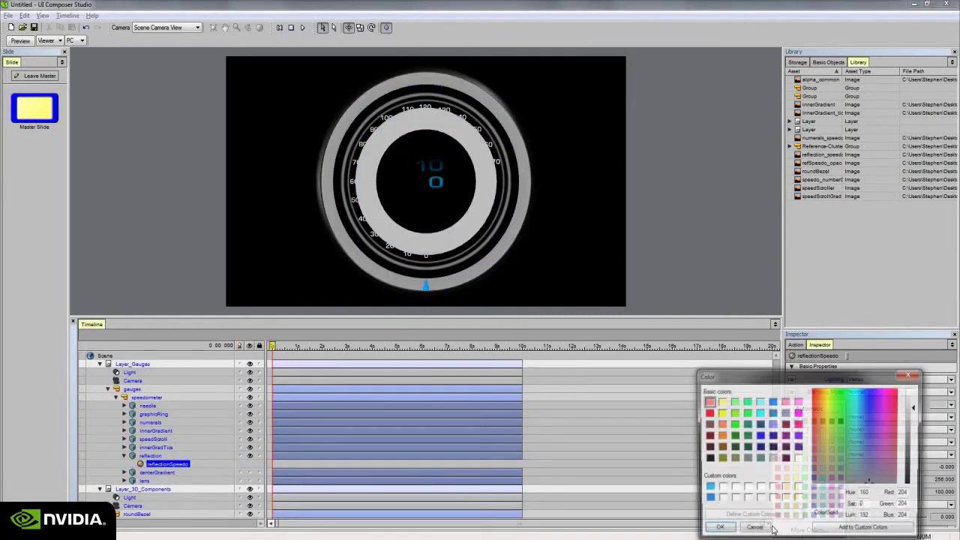
left_click(710, 497)
left_click(719, 528)
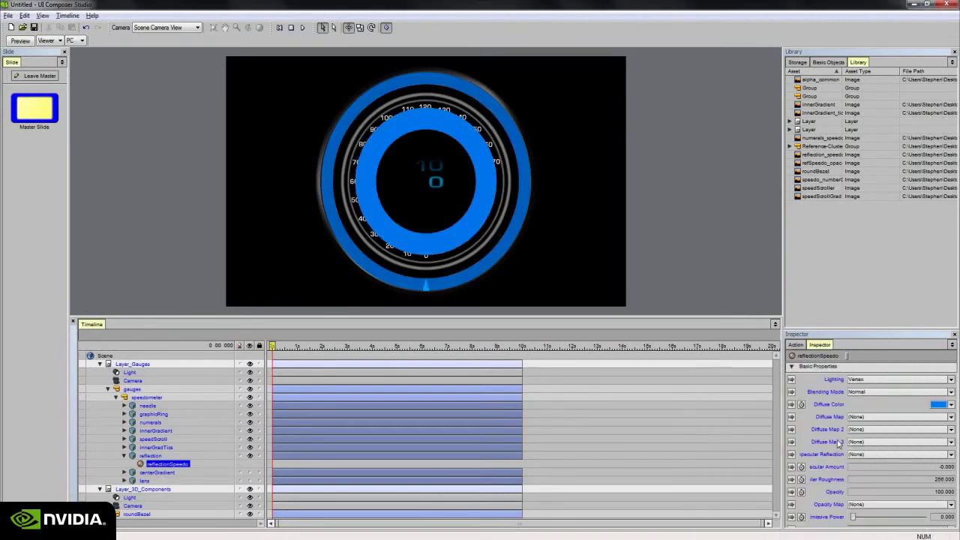
Assign the reflection_speedoGradient image as the reflectionSpeedo material's diffuse map.
left_click(856, 417)
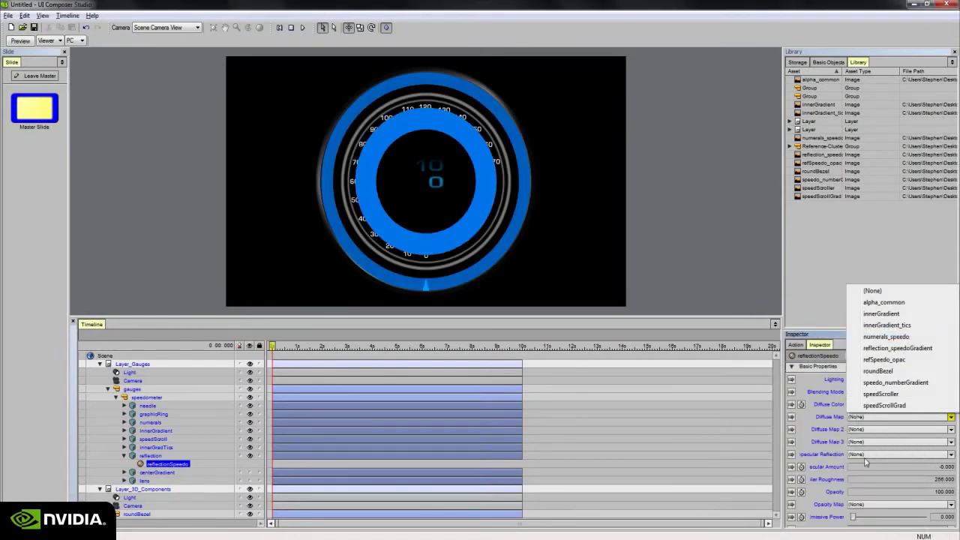
left_click(864, 457)
left_click(859, 505)
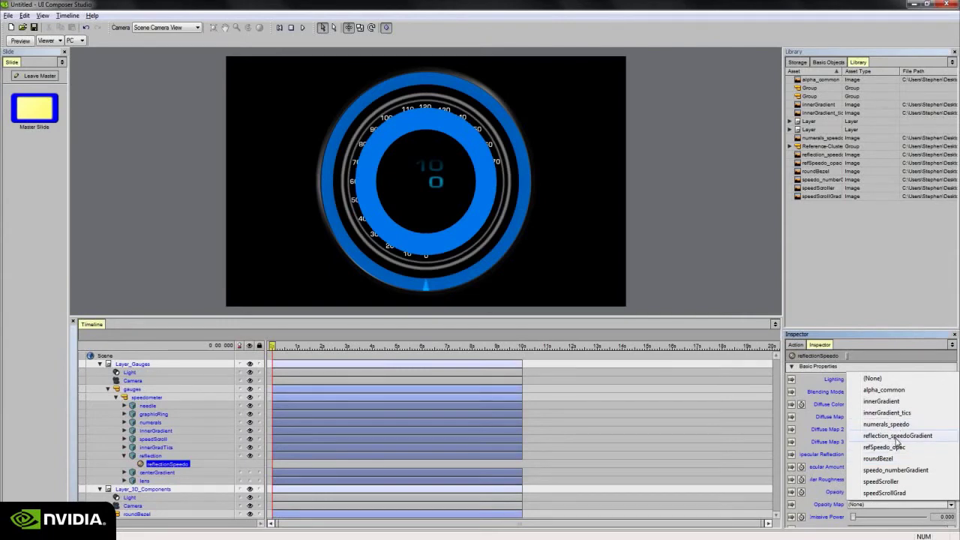
left_click(823, 417)
left_click(876, 419)
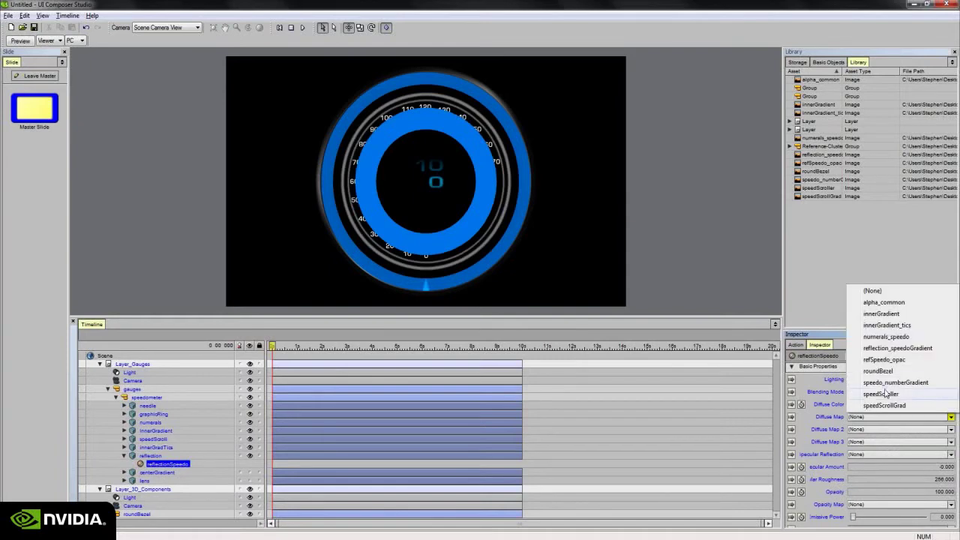
left_click(896, 349)
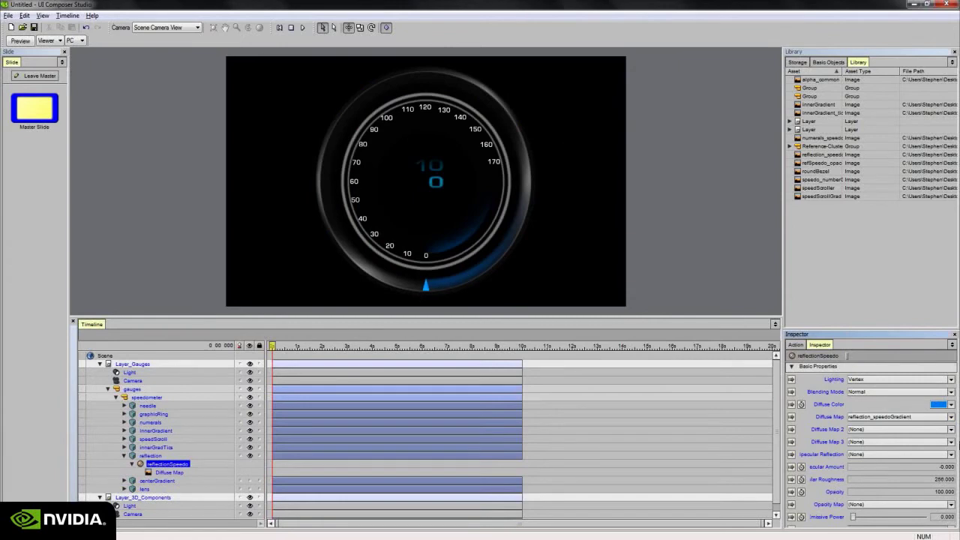
Set the reflectionSpeedo material's Emissive Power to 50.
left_click_drag(853, 517, 922, 516)
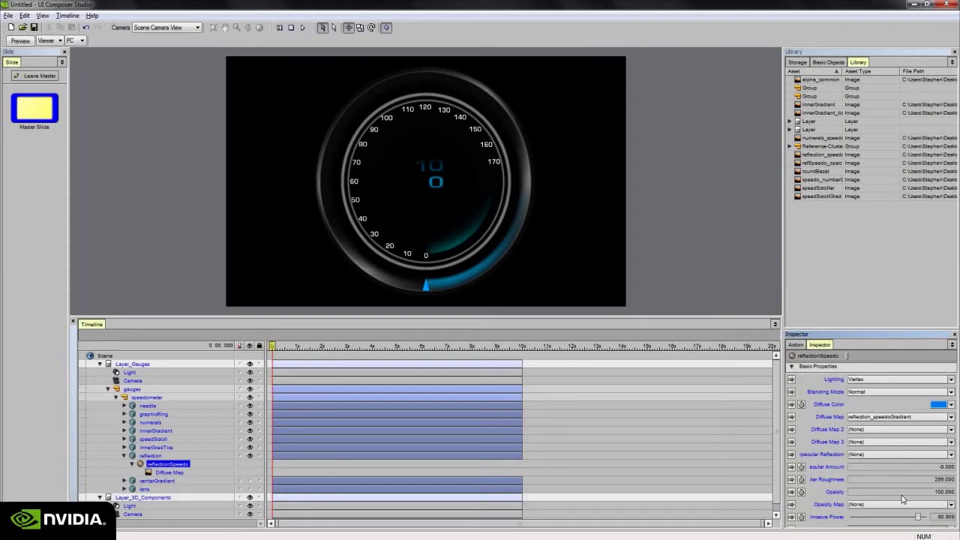
left_click_drag(918, 518, 884, 522)
left_click(934, 517)
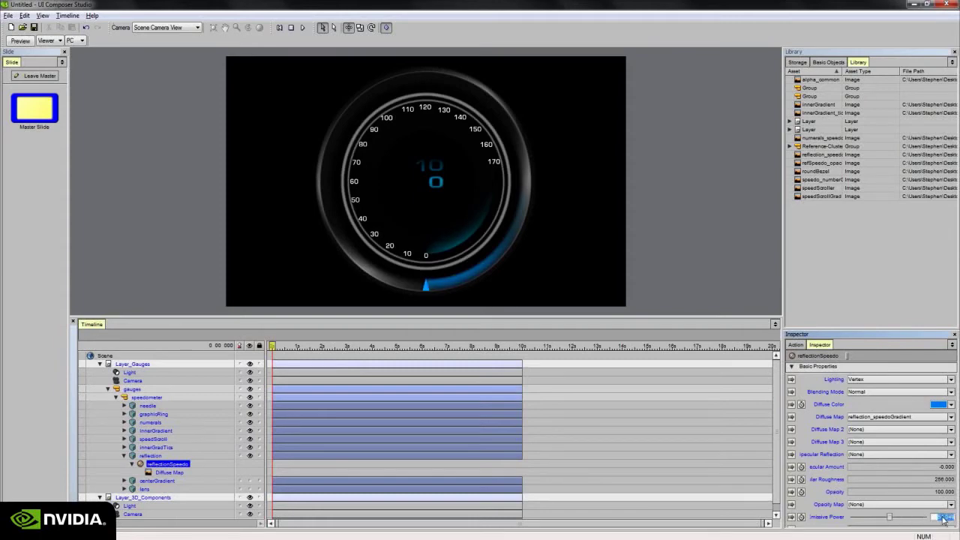
type("50")
key("Return")
Adjust the reflectionSpeedo diffuse color to a brighter blue with red 4, green 162, blue 255.
left_click(938, 404)
left_click(829, 529)
left_click_drag(917, 448, 917, 439)
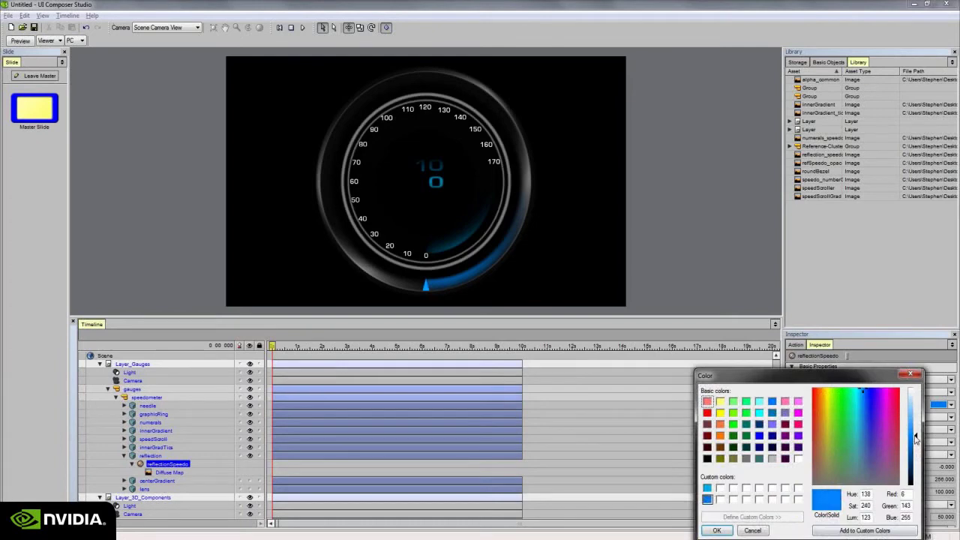
left_click_drag(861, 387, 863, 391)
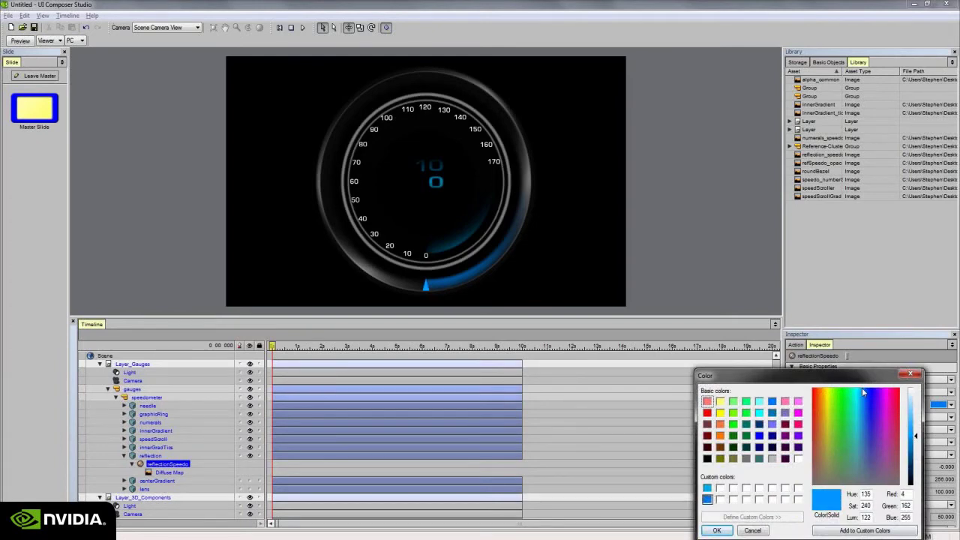
left_click(716, 530)
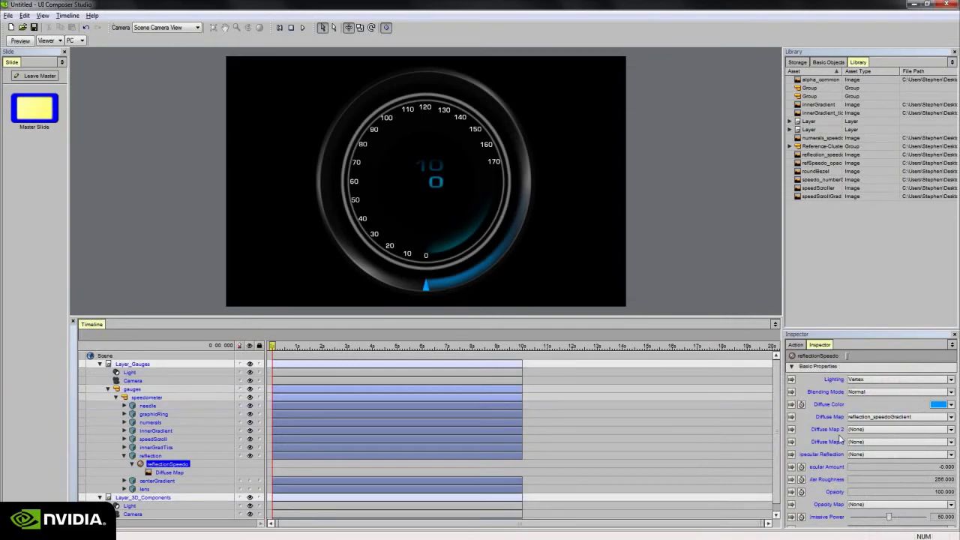
Set the reflectionSpeedo diffuse map's U and V Position to -0.5 and its U and V Pivot to 0.5.
left_click(189, 474)
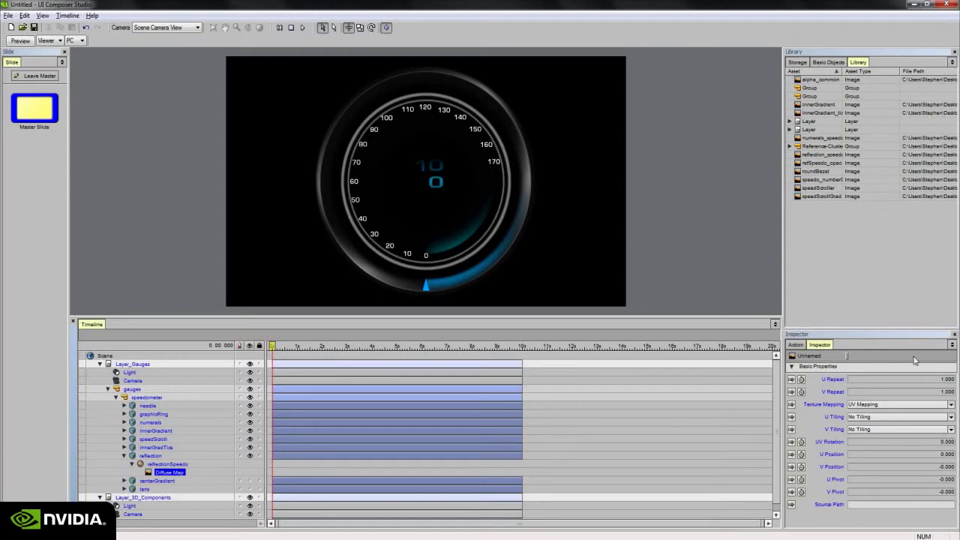
left_click(929, 455)
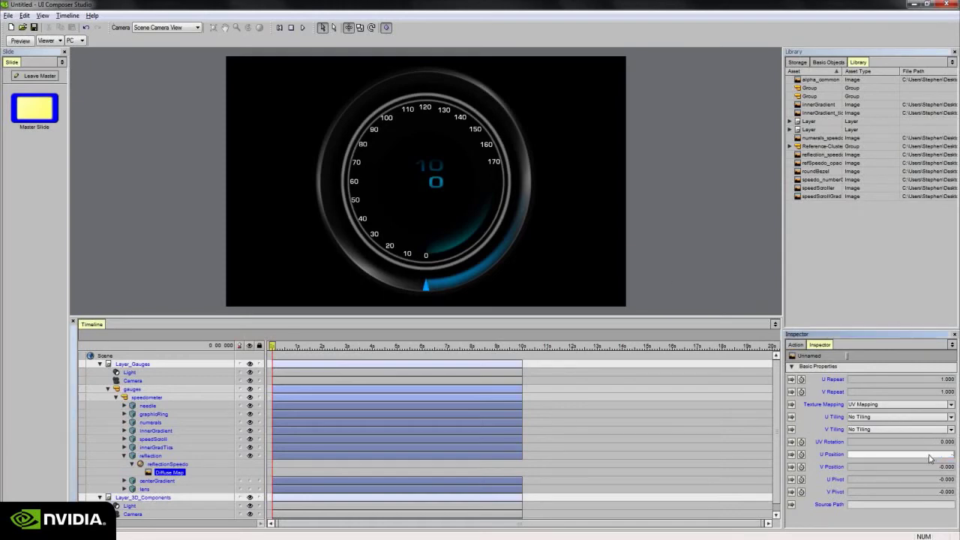
key("Tab")
type("-0.5")
key("Tab")
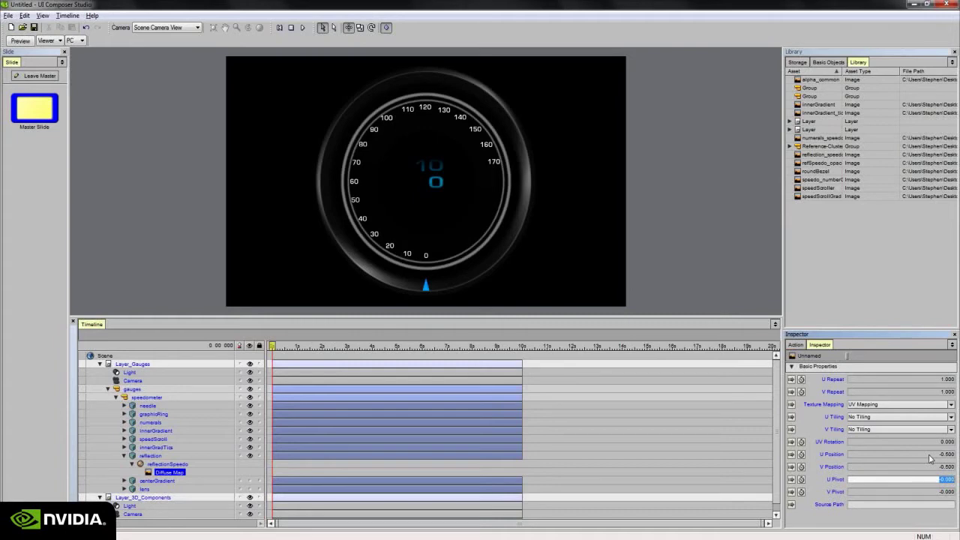
type("0.5")
key("Tab")
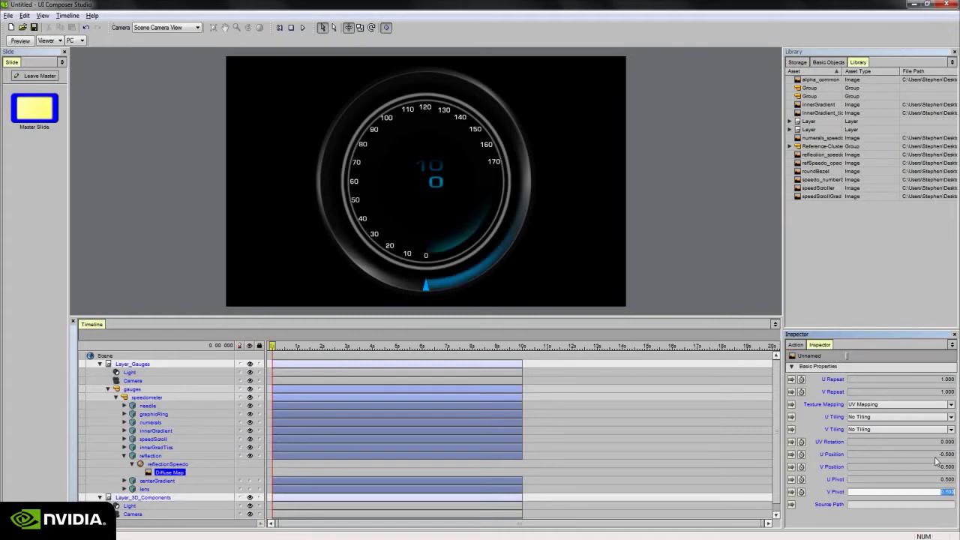
left_click(938, 457)
left_click(938, 469)
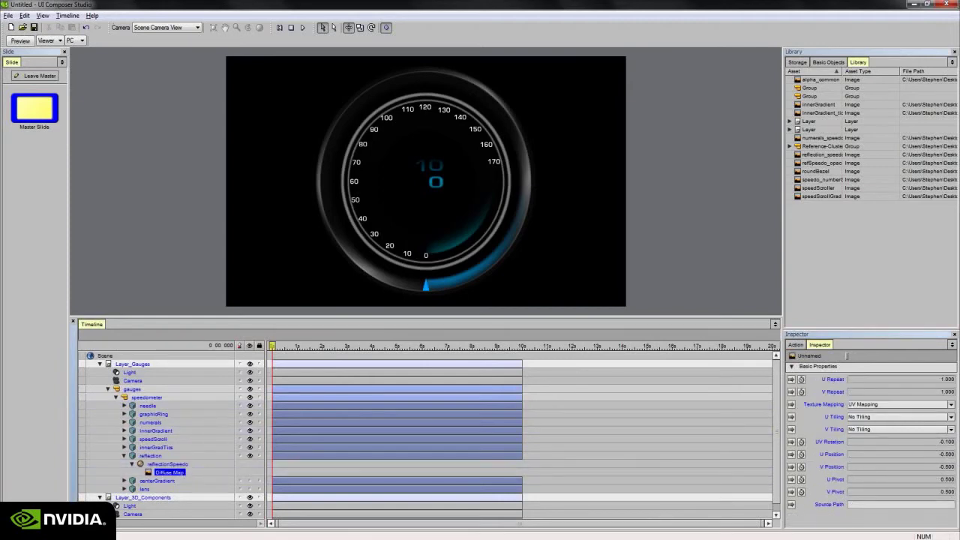
Try sweeping the reflectionSpeedo diffuse map around the gauge with UV Rotation, and reset the rotation to 0.
left_click_drag(900, 442, 768, 441)
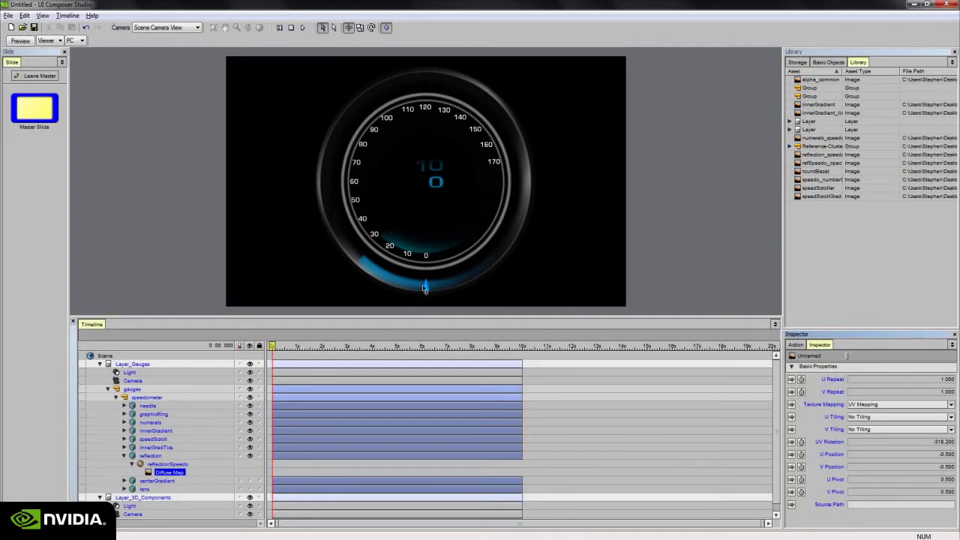
left_click(932, 443)
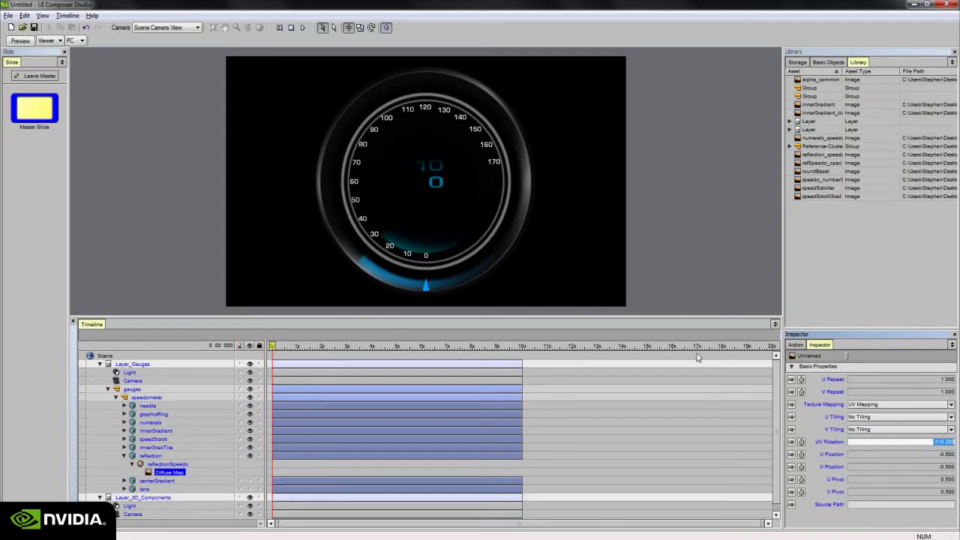
type("0")
key("Return")
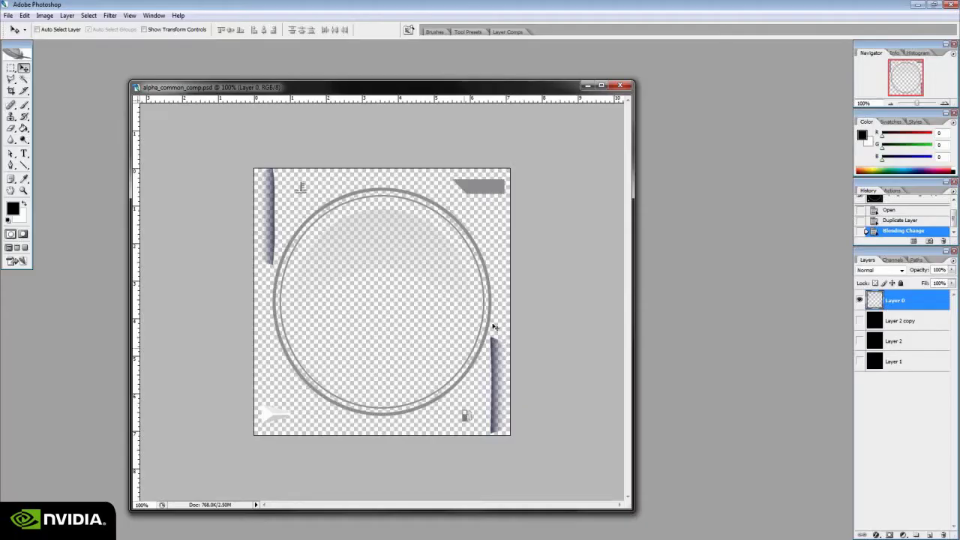
Switch to Photoshop and open refSpeedo_opac.png from the speedometer folder to inspect the opacity mask.
key("ctrl+o")
left_click(641, 135)
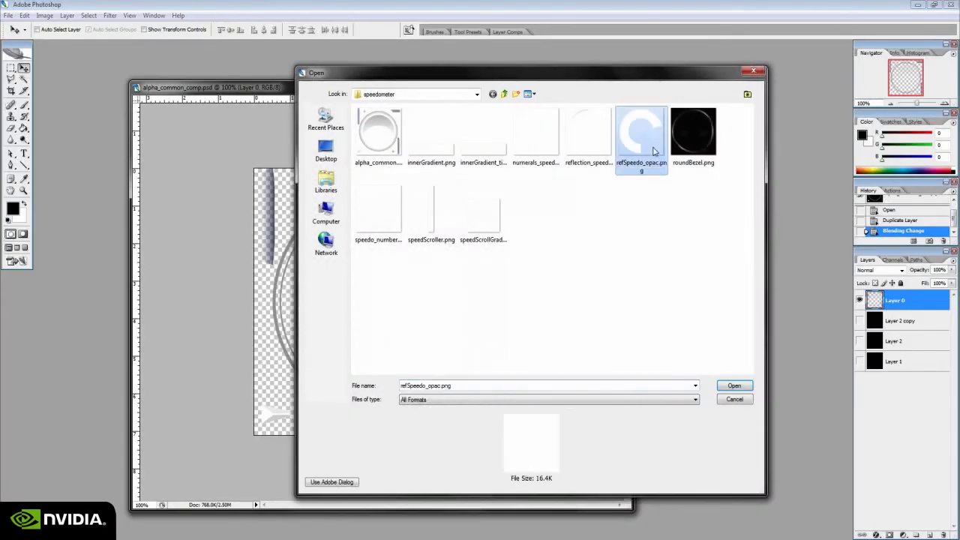
left_click(734, 385)
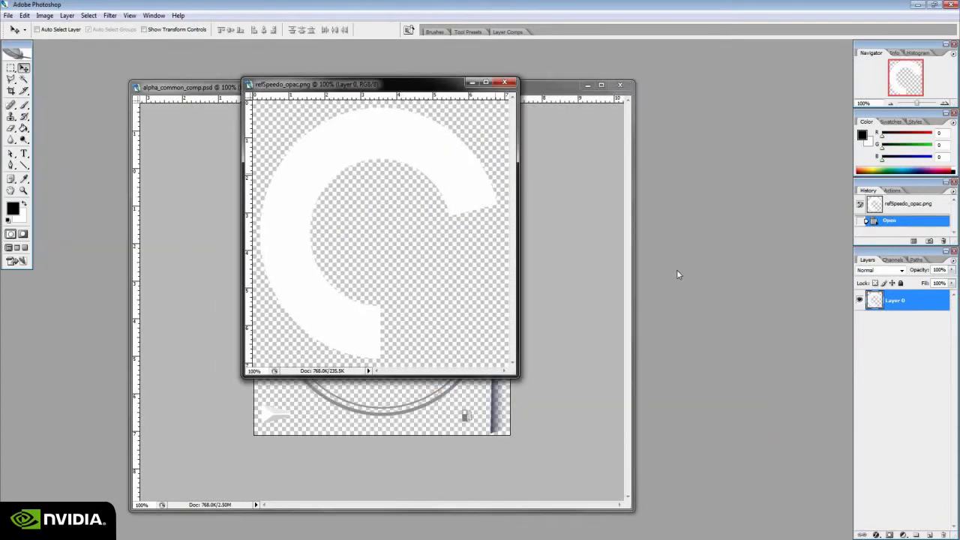
Add a new layer filled with black and place it beneath the white arc in refSpeedo_opac.png.
left_click(879, 311)
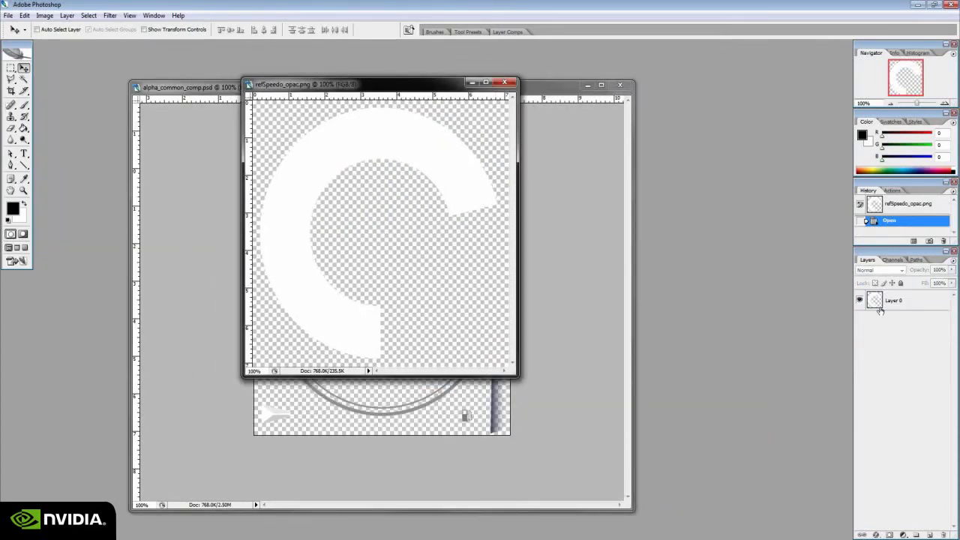
left_click(929, 534)
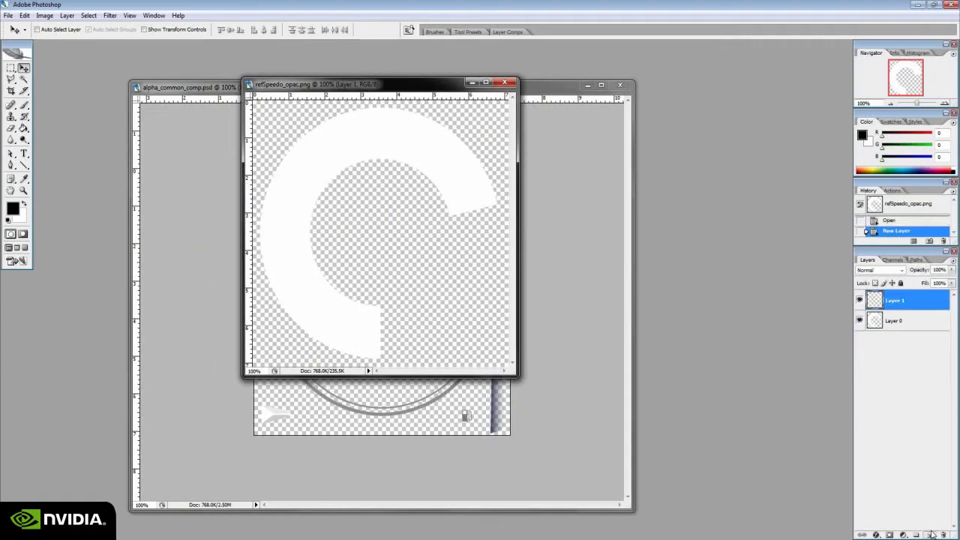
left_click(23, 128)
left_click(358, 207)
mouse_move(894, 300)
left_mouse_down()
mouse_move(875, 313)
mouse_move(909, 344)
left_mouse_up()
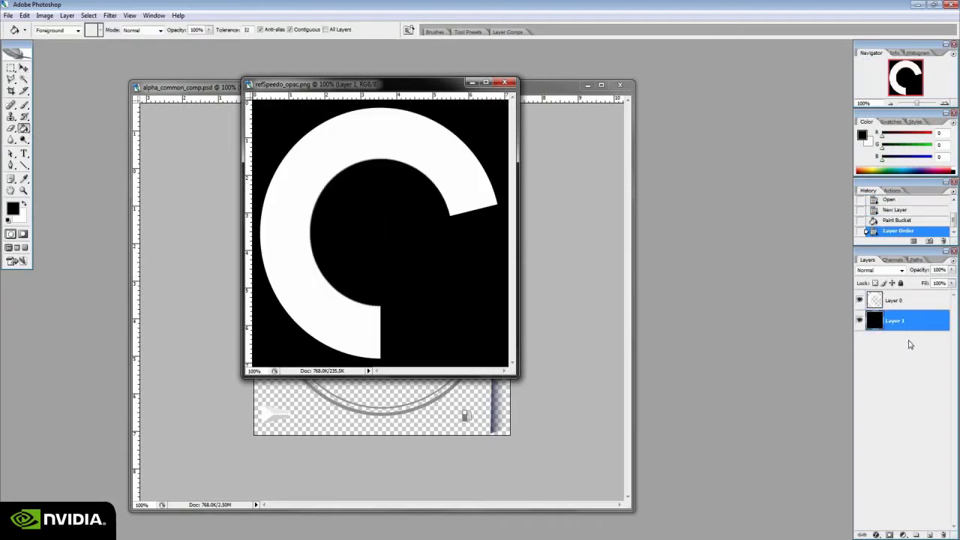
Try moving the white arc on Layer 0, undo the move, and close refSpeedo_opac.png without saving.
left_click(896, 293)
left_click(23, 68)
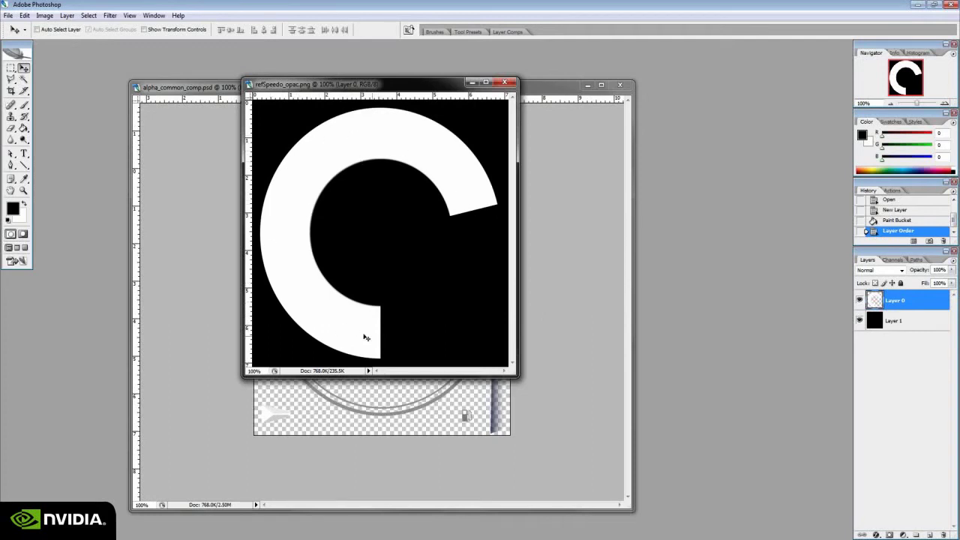
left_click_drag(366, 338, 315, 250)
key("ctrl+z")
left_click(505, 81)
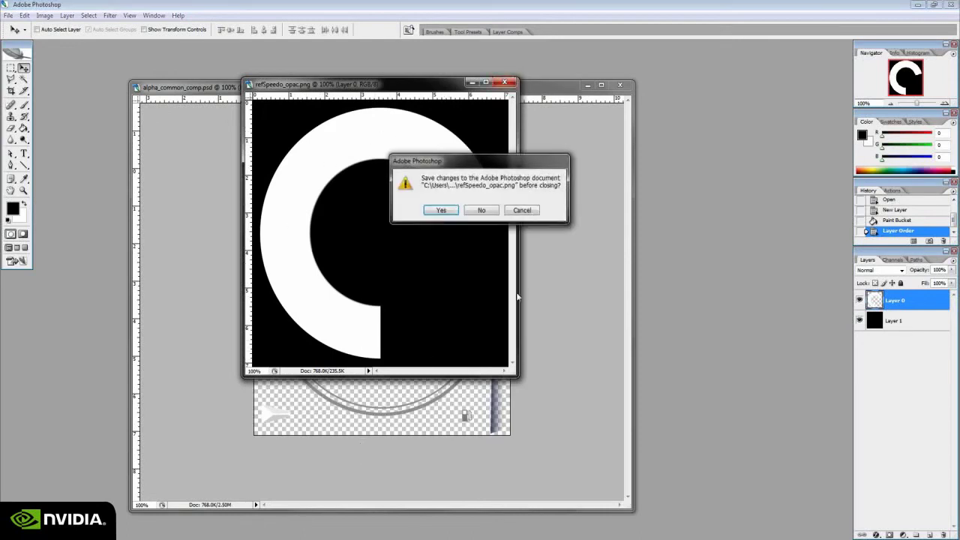
left_click(482, 210)
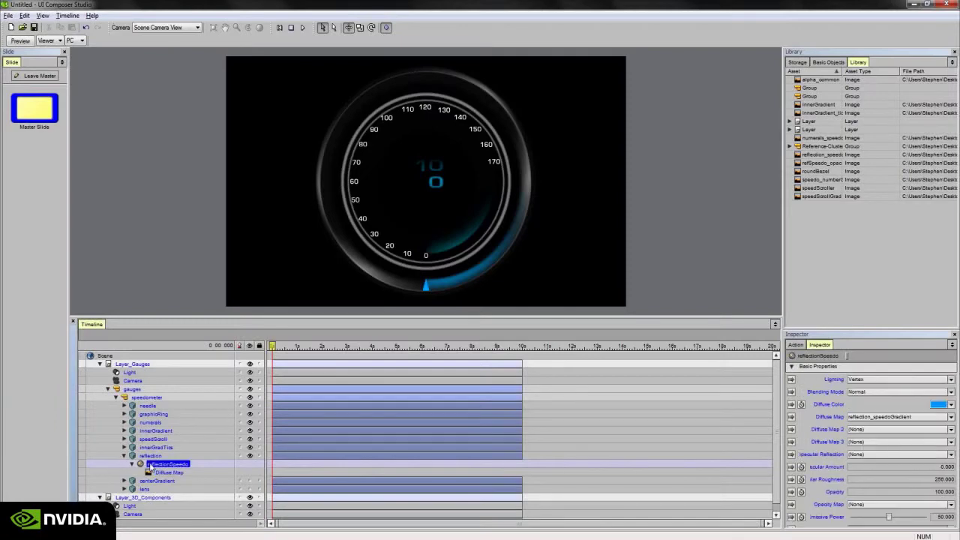
Back in UI Composer Studio, assign refSpeedo_opac as the reflectionSpeedo material's opacity map.
left_click(856, 504)
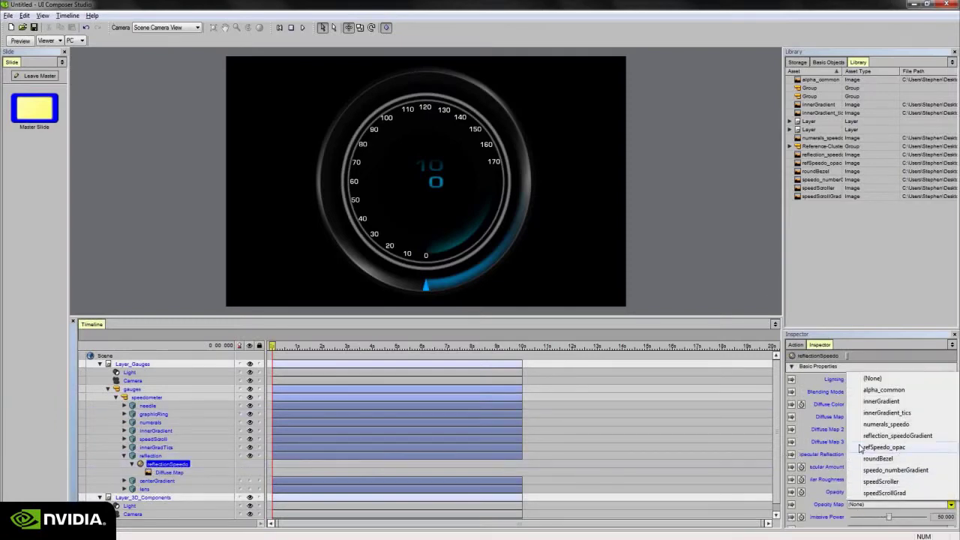
left_click(903, 449)
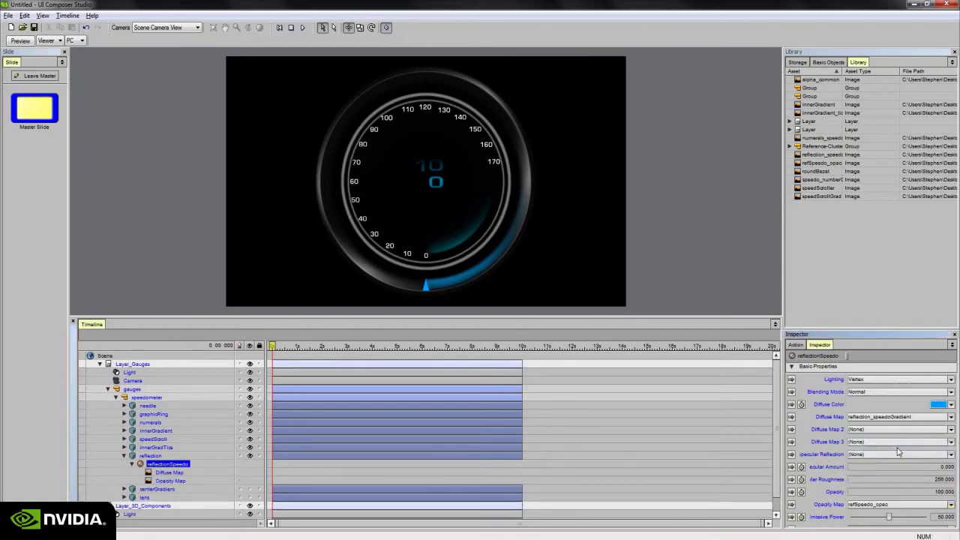
Set the reflectionSpeedo opacity map's U and V Position to -0.5 and its U and V Pivot to 0.5.
left_click(205, 480)
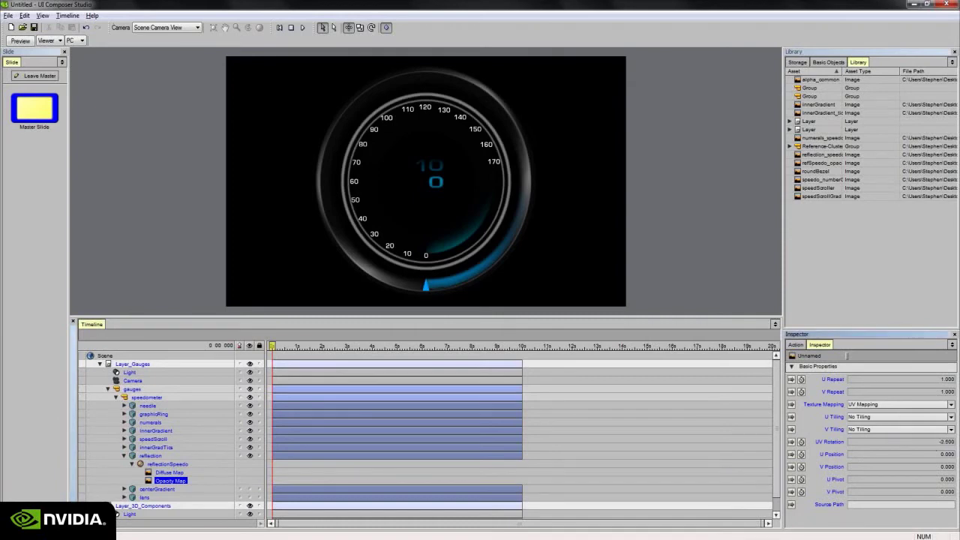
left_click(933, 454)
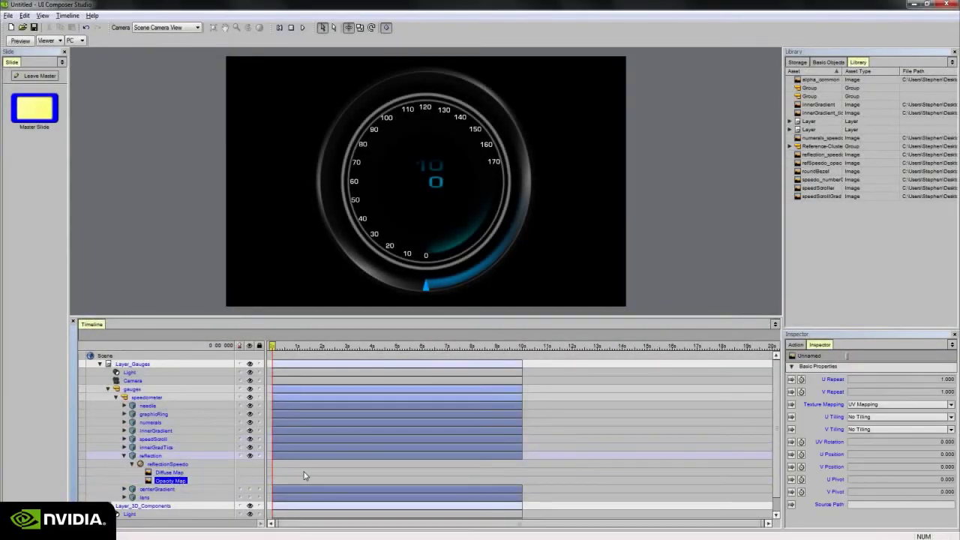
left_click(922, 443)
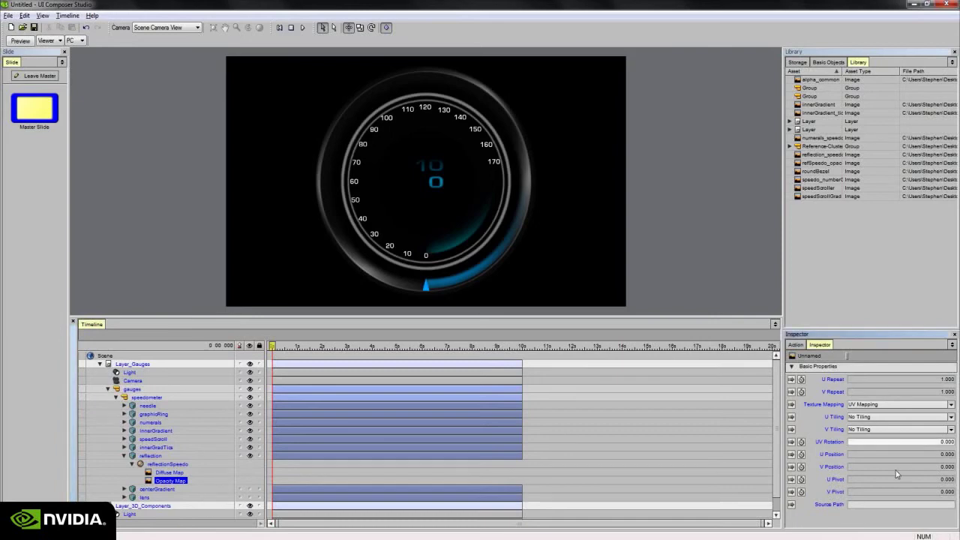
left_click(925, 455)
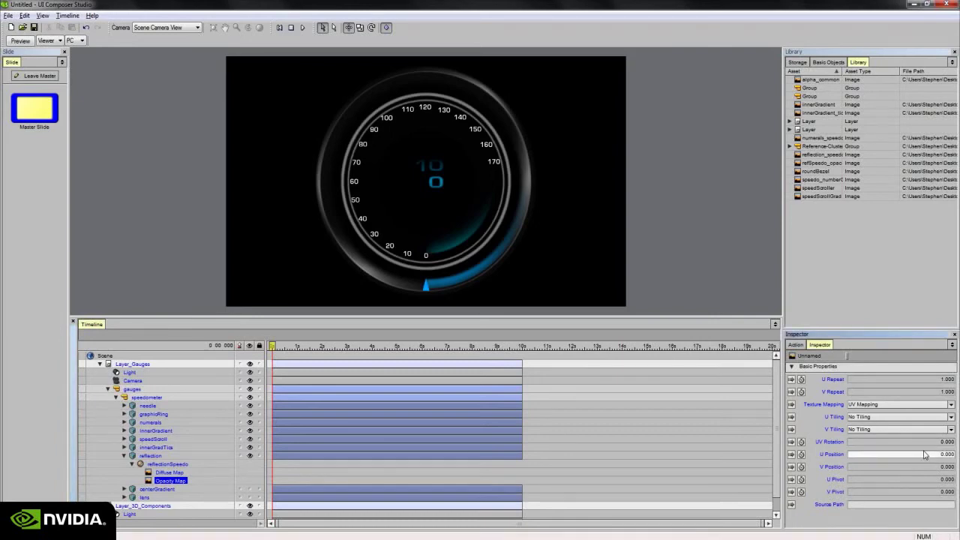
left_click(924, 454)
type("-0.5")
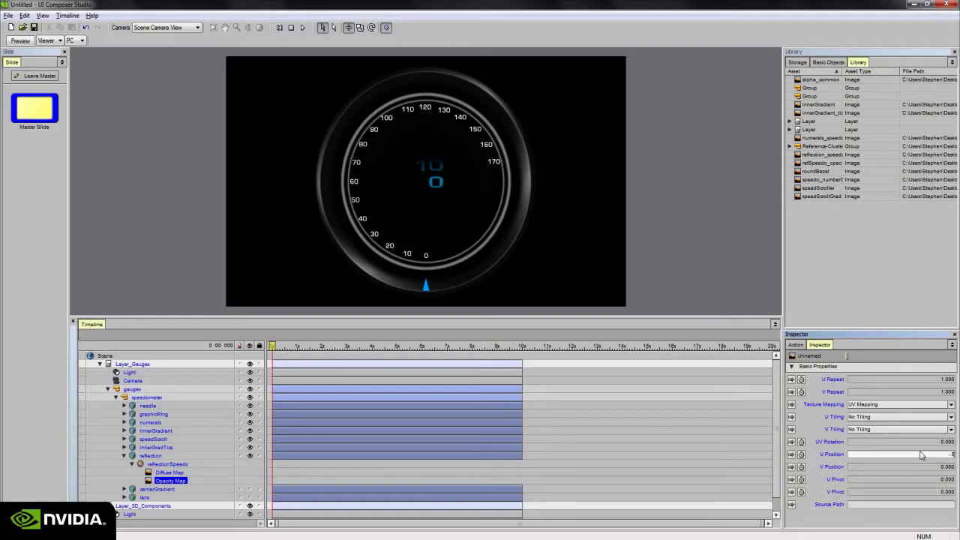
key("Tab")
type("-0.5")
key("Tab")
type("0.5")
key("Tab")
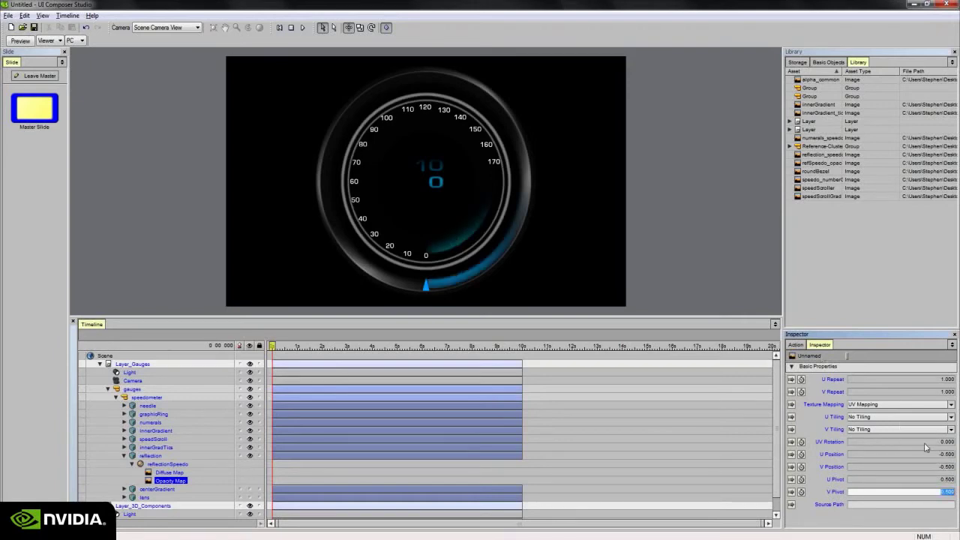
Rotate the reflectionSpeedo opacity map by 180 degrees using its UV Rotation.
left_click_drag(919, 441, 947, 441)
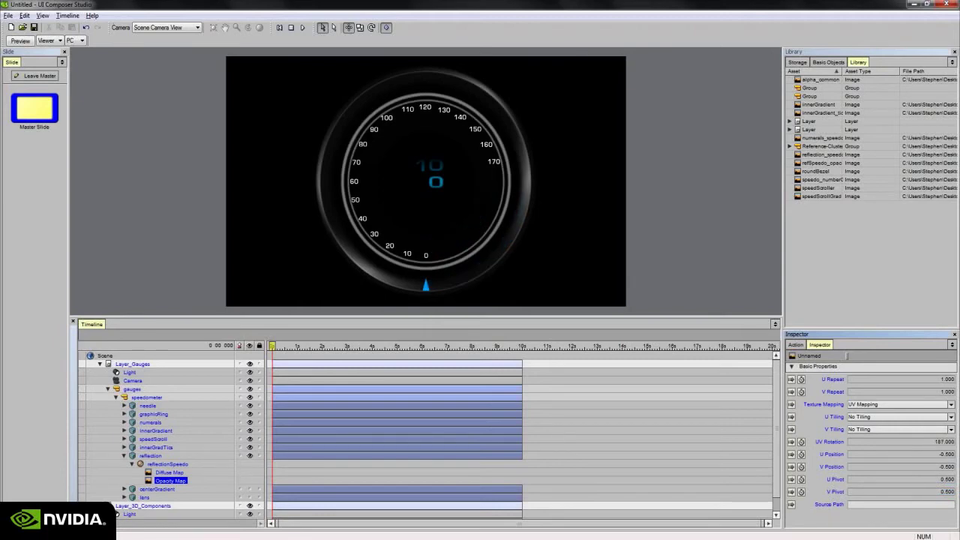
left_click_drag(826, 441, 825, 441)
left_click(931, 442)
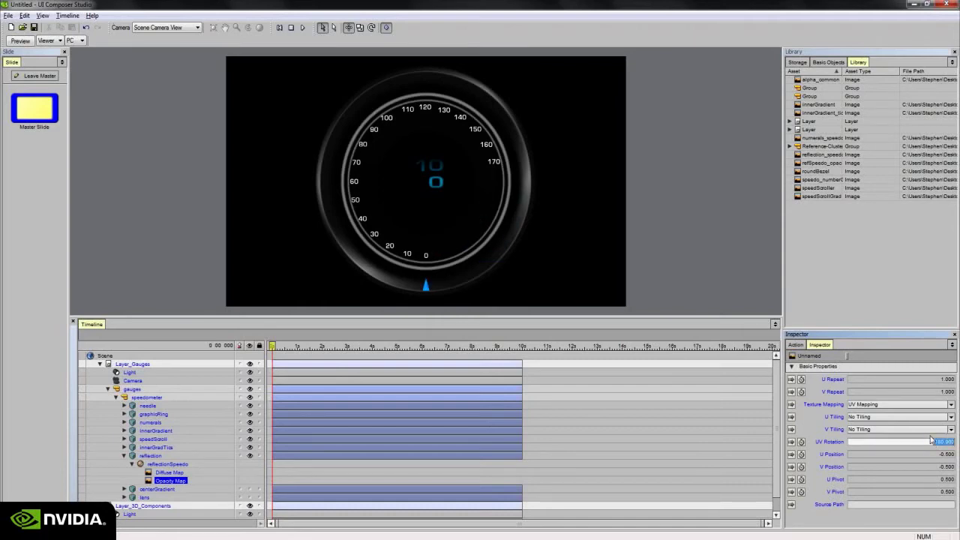
Test how the opacity map masks the diffuse map by varying the diffuse map's UV Rotation, and return it to 0.
left_click(160, 473)
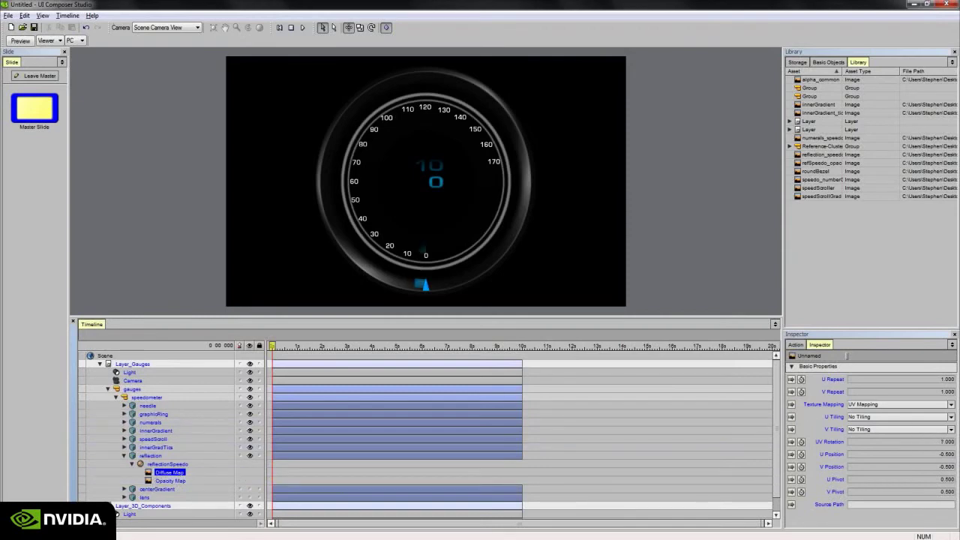
left_click_drag(900, 442, 878, 442)
left_click_drag(878, 441, 889, 437)
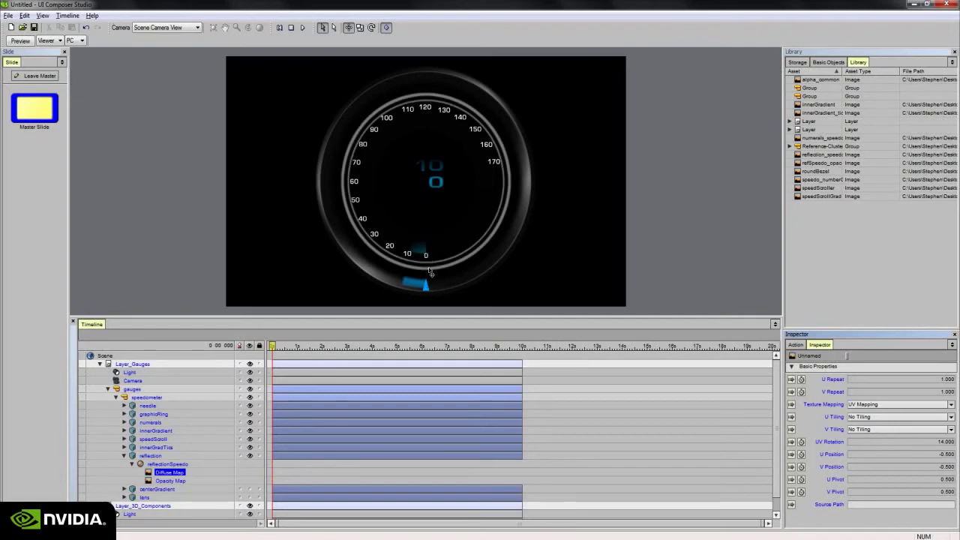
double_click(936, 443)
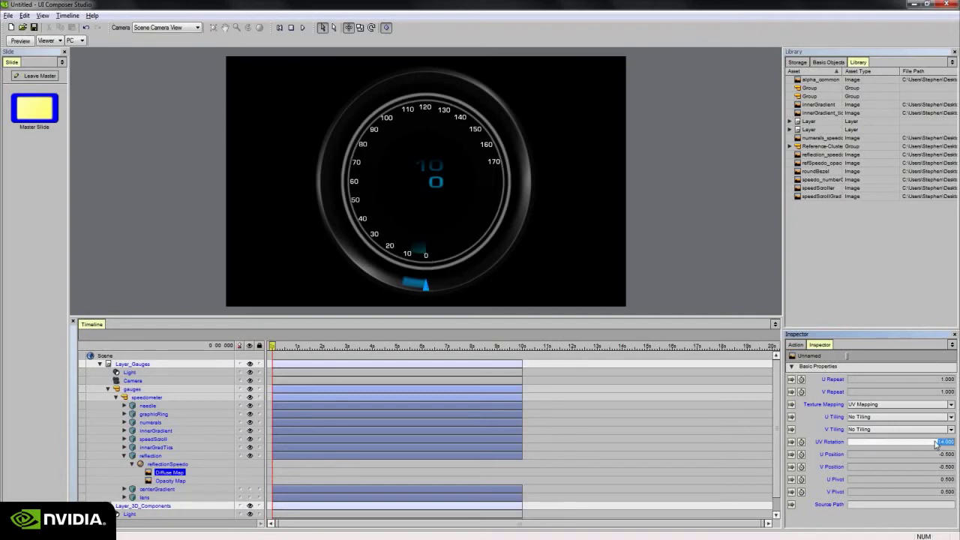
type("0")
key("Return")
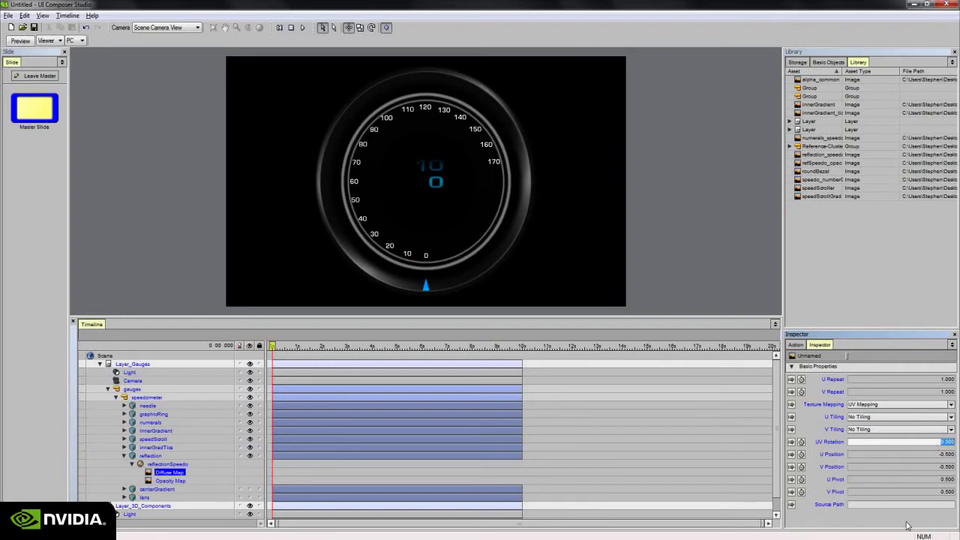
Make the speedometer's centerGradient object visible and set its transMat material's diffuse color to white.
left_click(150, 455)
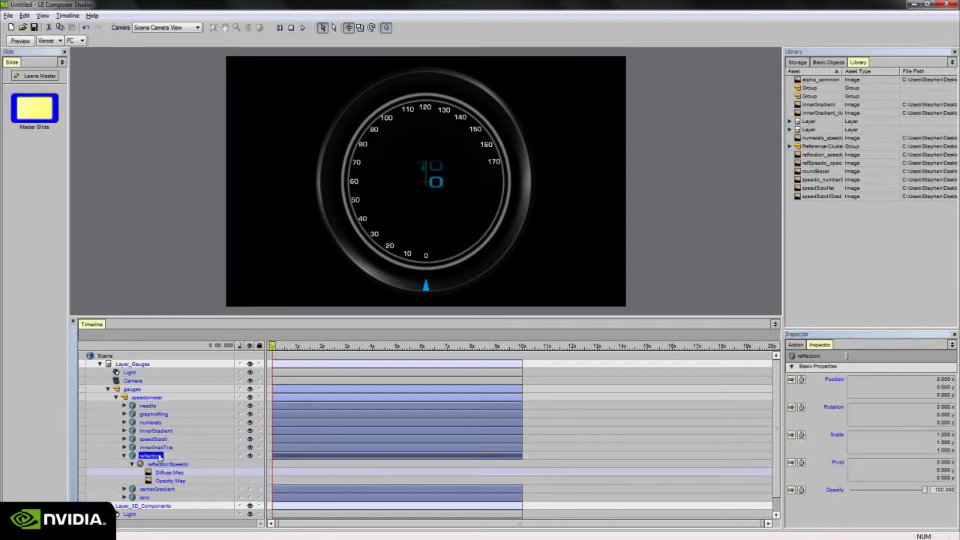
left_click(123, 455)
left_click(170, 464)
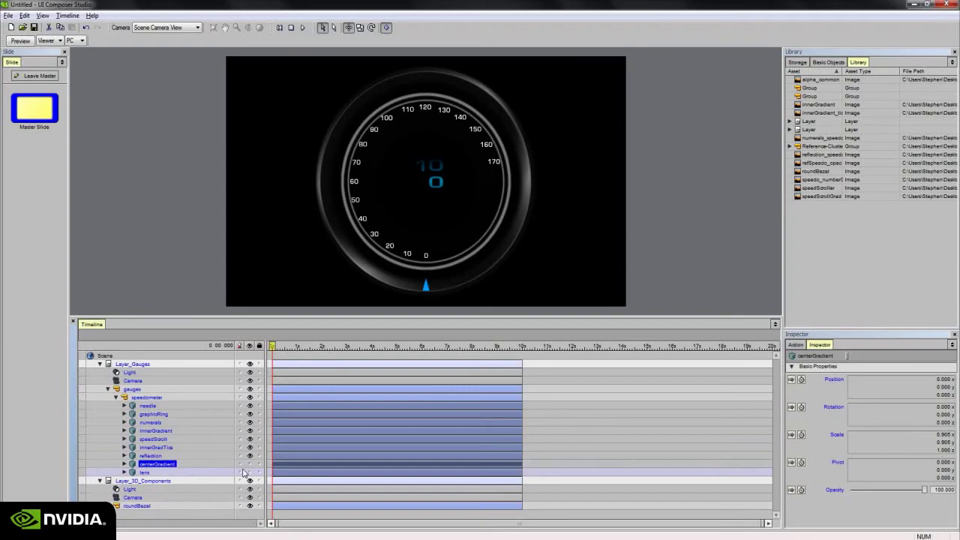
left_click(124, 464)
left_click(157, 472)
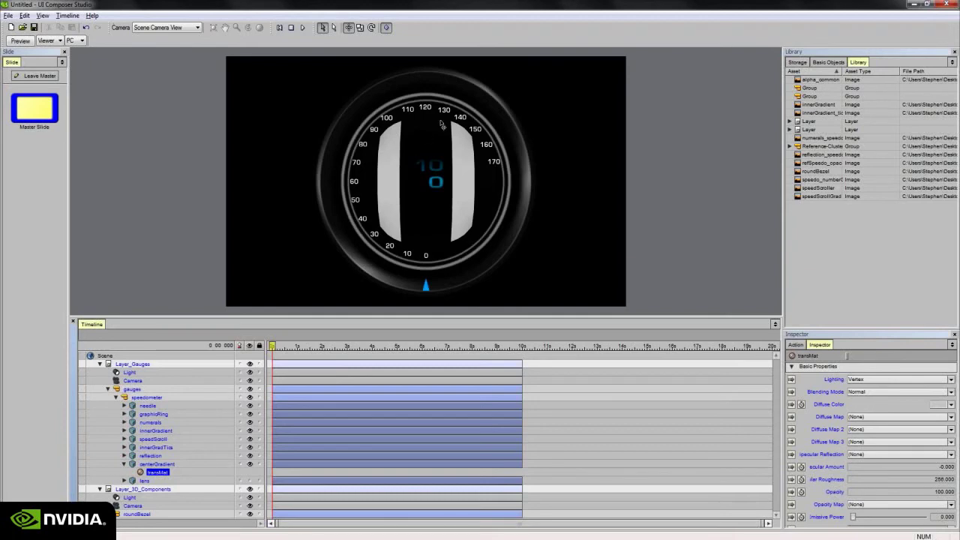
left_click(938, 406)
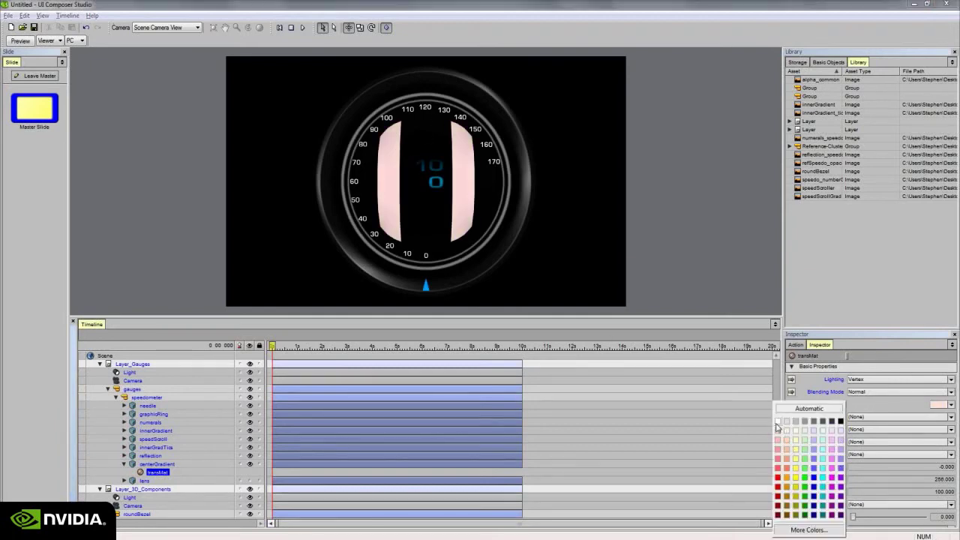
left_click(776, 424)
Assign alpha_common as the transMat material's diffuse map and set its Emissive Power to 50.
left_click(905, 417)
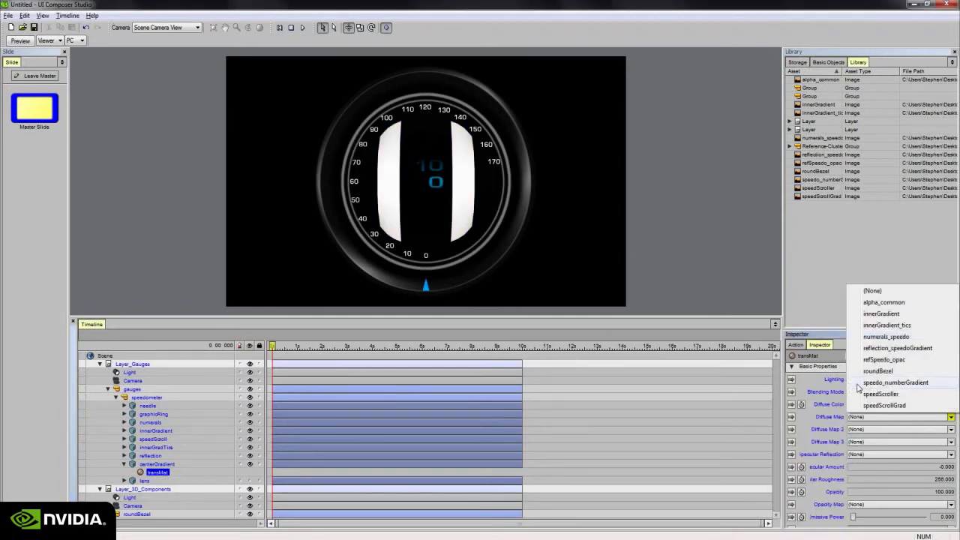
left_click(896, 303)
left_click_drag(855, 516, 897, 520)
double_click(941, 518)
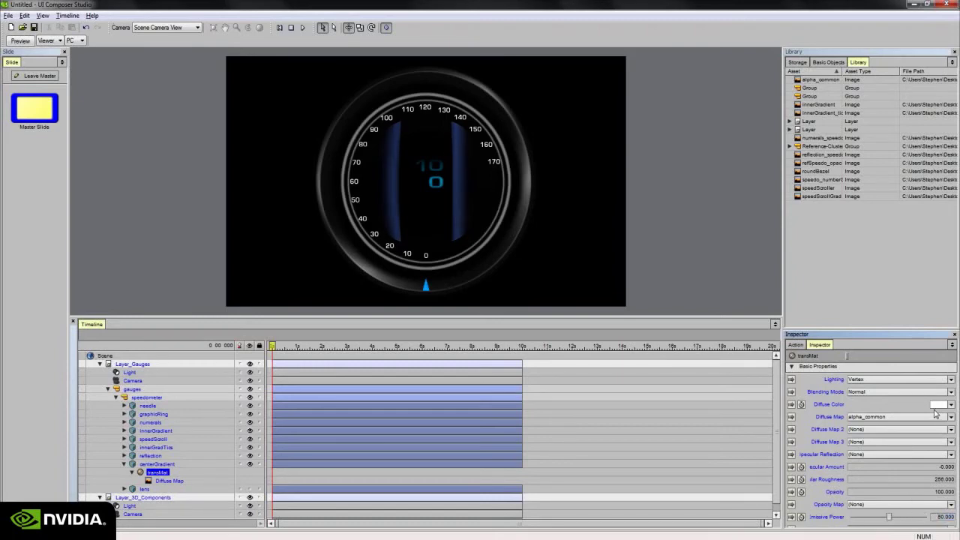
Set the transMat diffuse color to the saved custom blue with red 0, green 133, blue 242.
left_click(937, 404)
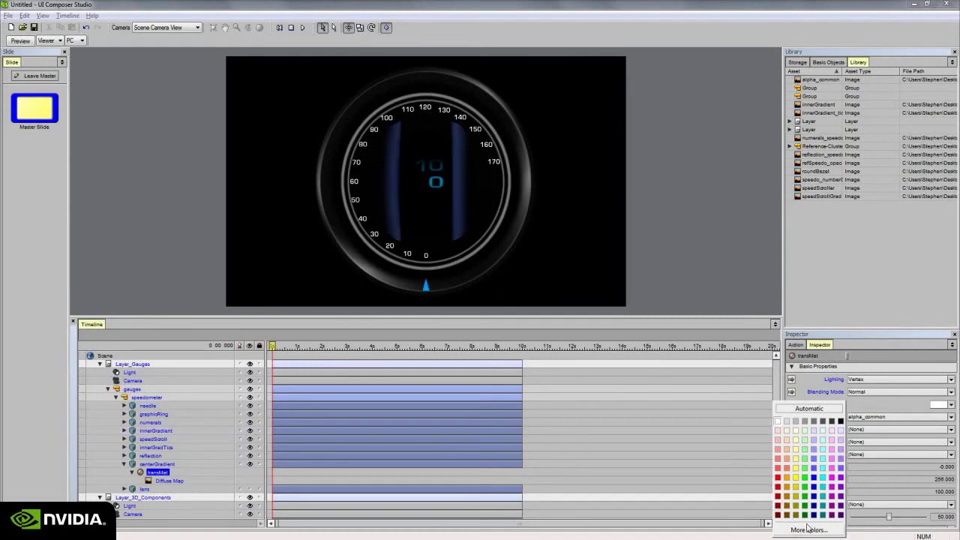
left_click(809, 529)
left_click(708, 489)
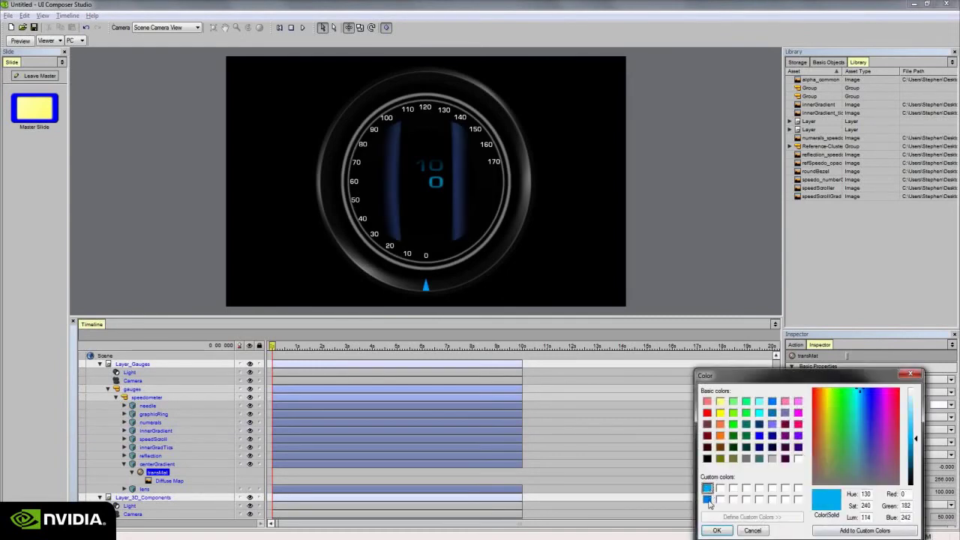
left_click(721, 531)
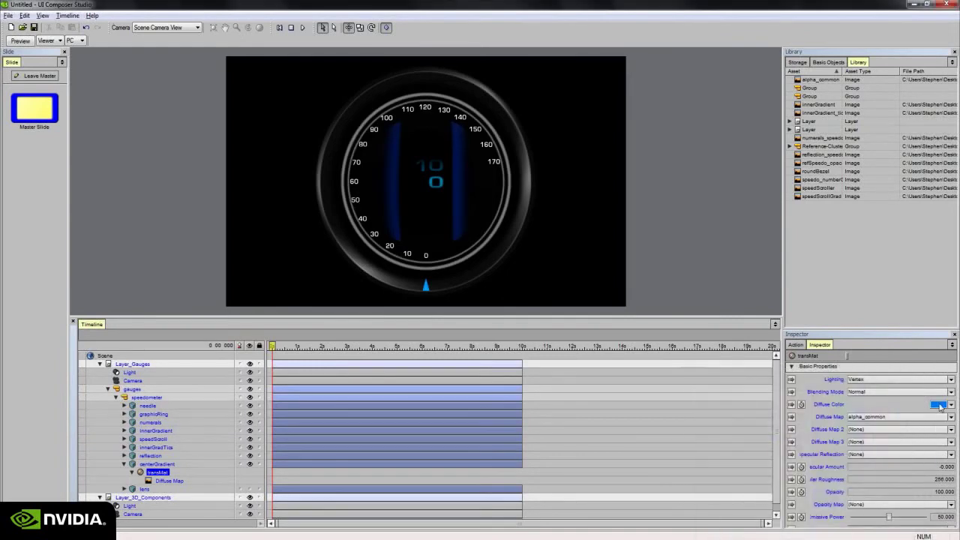
Change the centerGradient transMat diffuse color to the lighter saved custom blue.
left_click(939, 406)
left_click(808, 530)
left_click(708, 488)
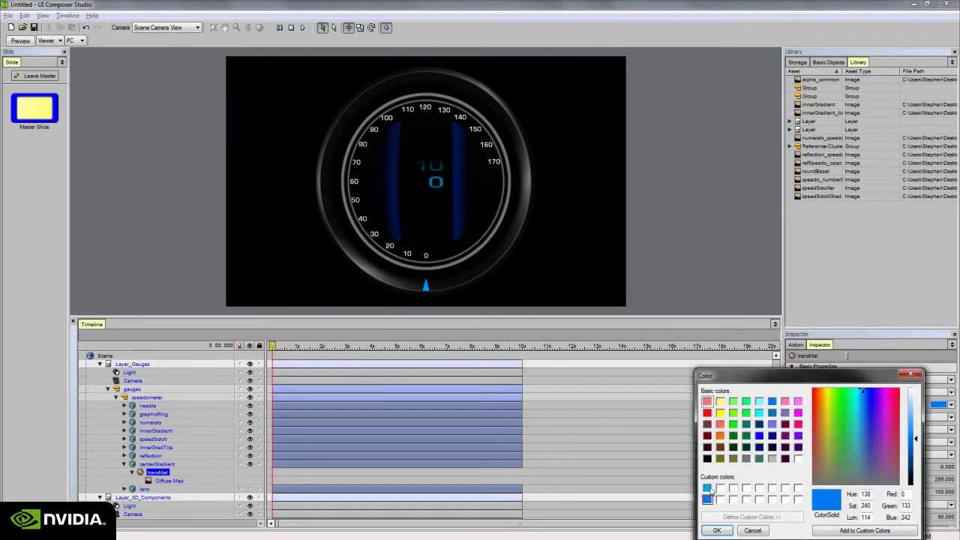
left_click(718, 530)
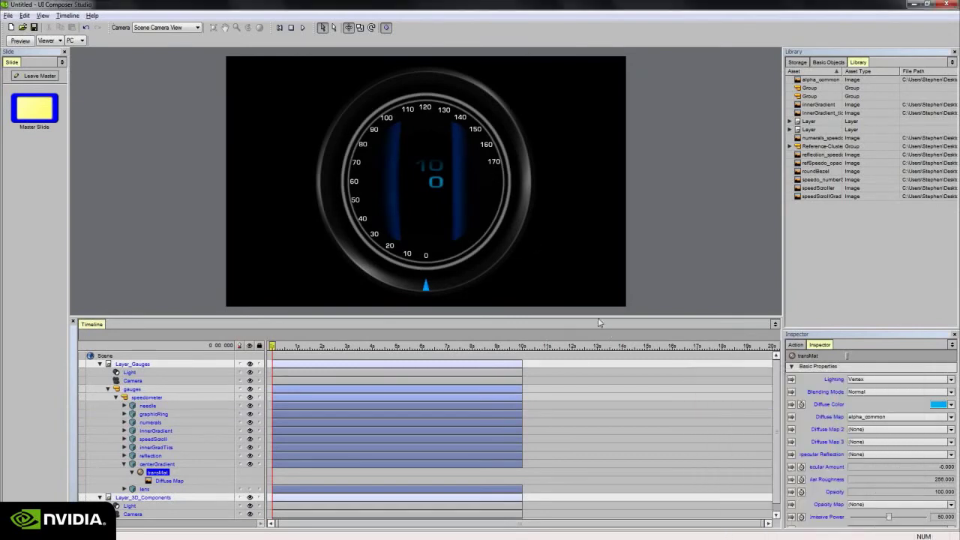
Collapse the centerGradient object and make the speedometer's lens object visible.
left_click(150, 464)
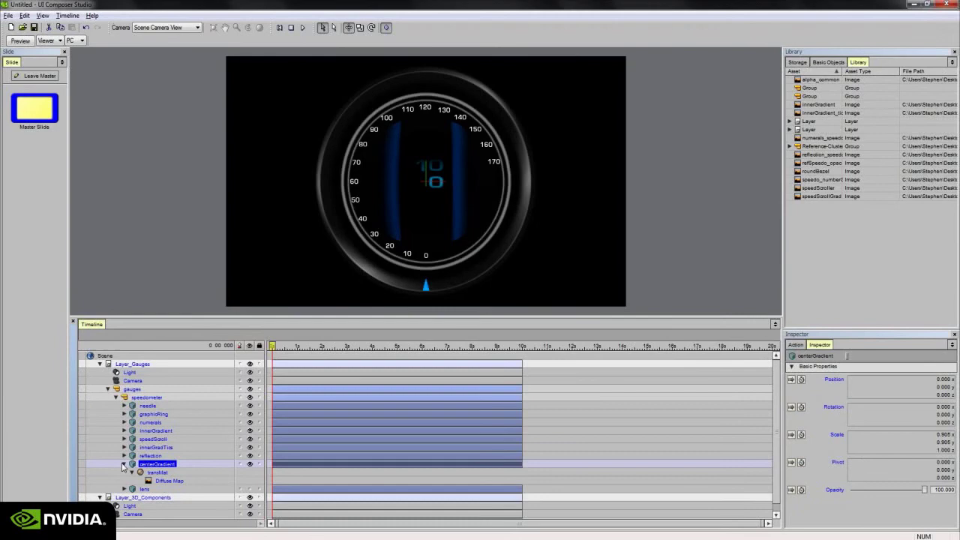
left_click(124, 465)
left_click(145, 472)
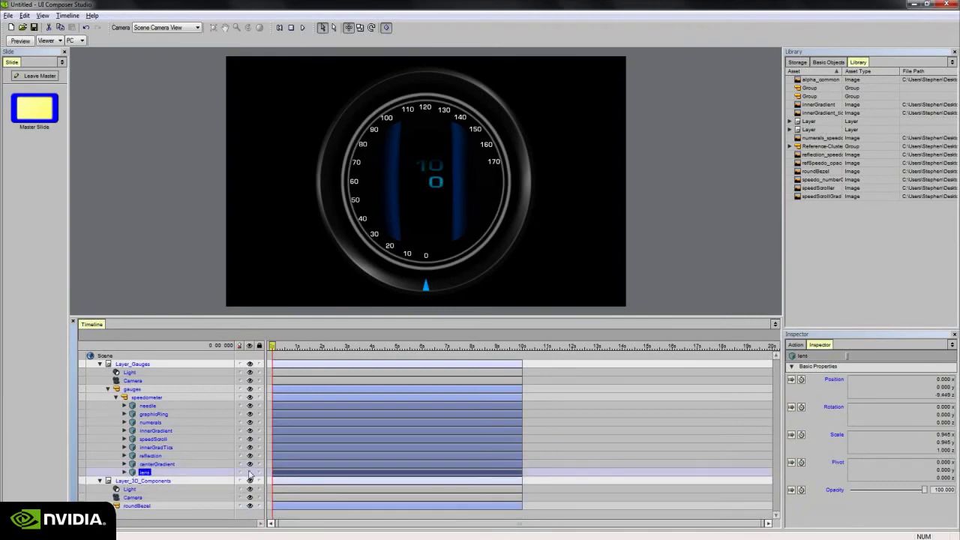
left_click(250, 473)
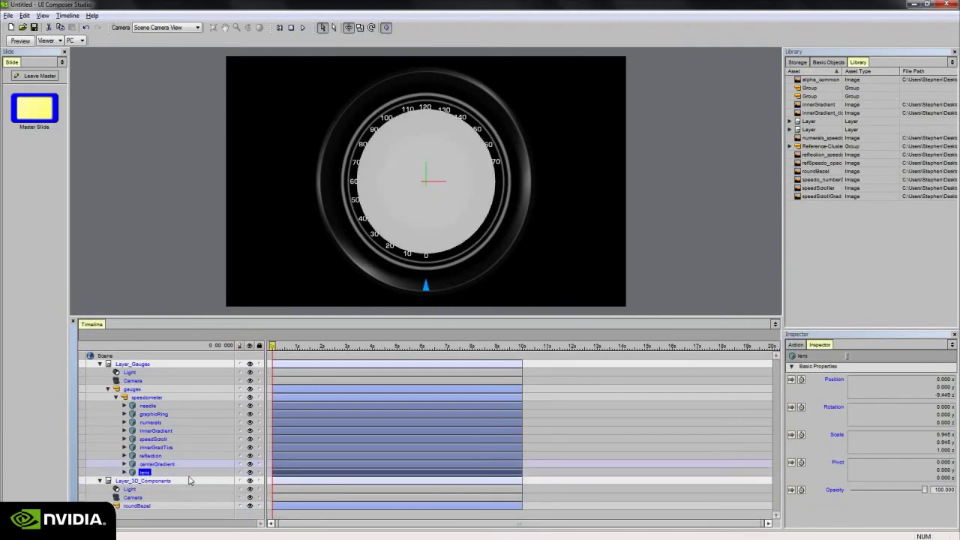
Assign alpha_common as the lens transMat material's diffuse map and set its diffuse color to white.
left_click(125, 471)
left_click(156, 480)
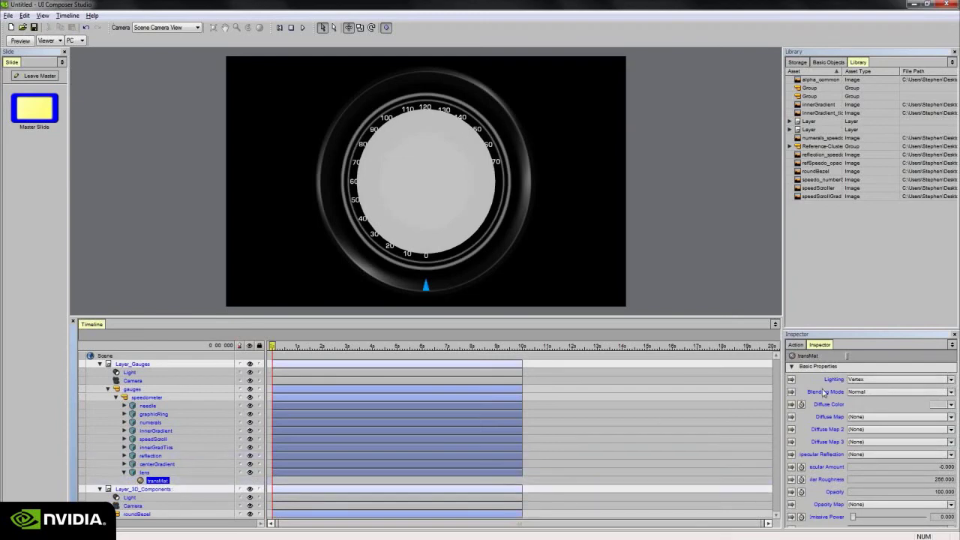
left_click(910, 417)
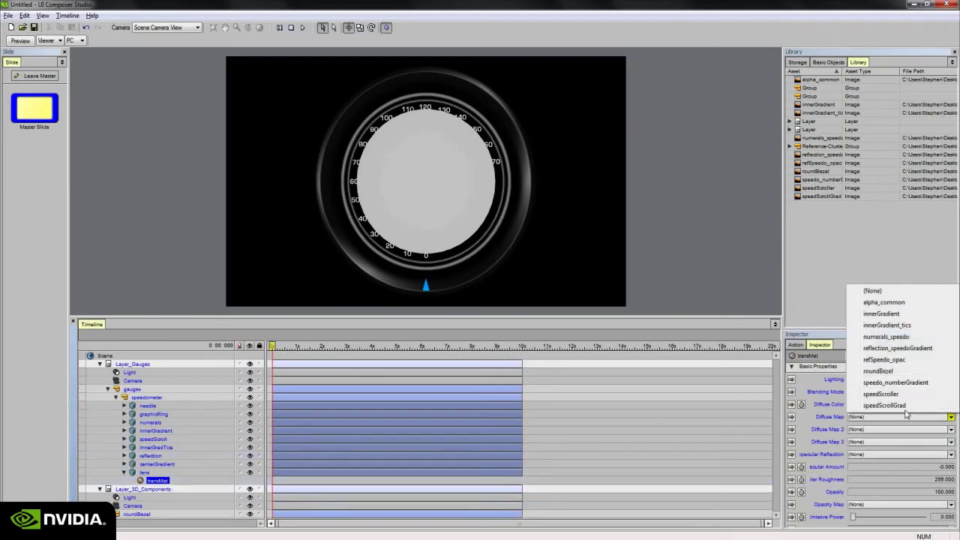
left_click(882, 303)
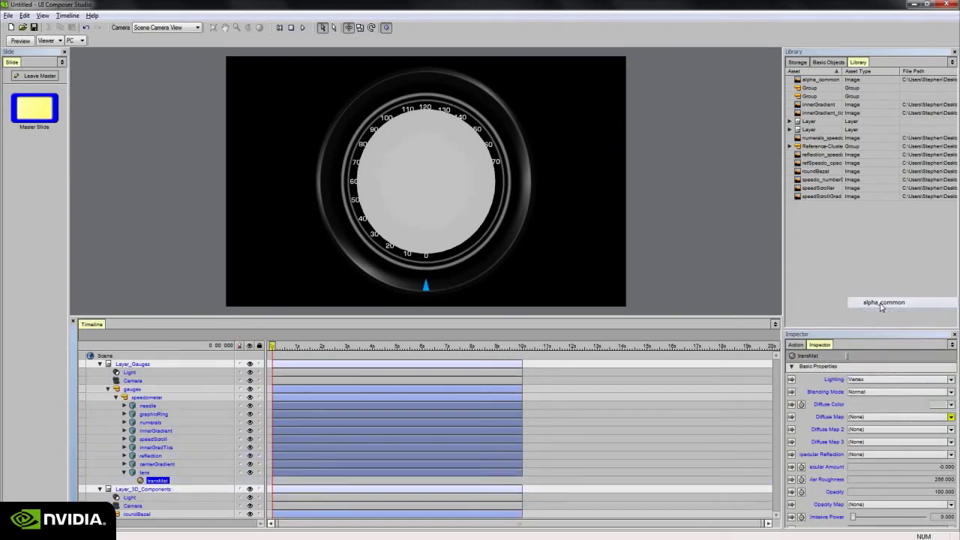
left_click(935, 404)
left_click(780, 425)
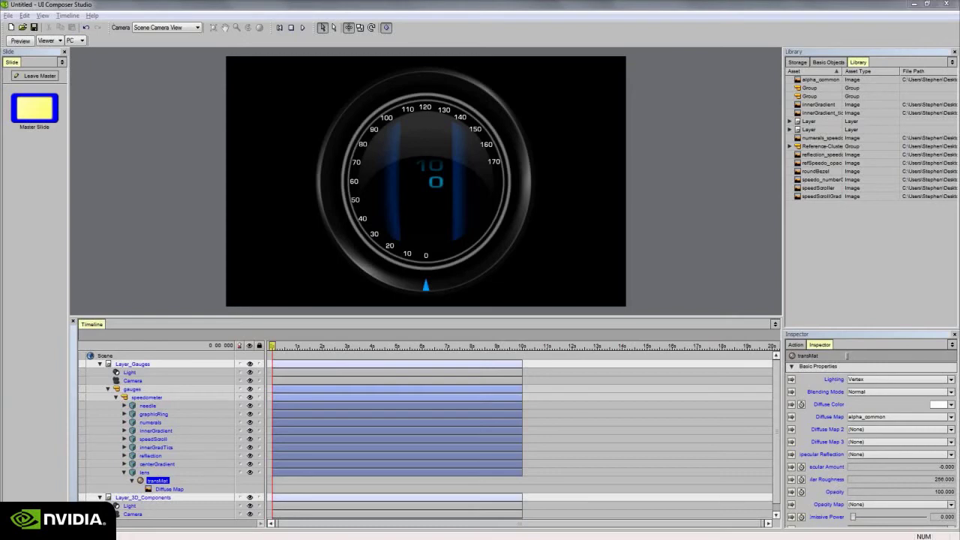
Convert the speedometer group under gauges into a component and rename it speedometer.
left_click(124, 472)
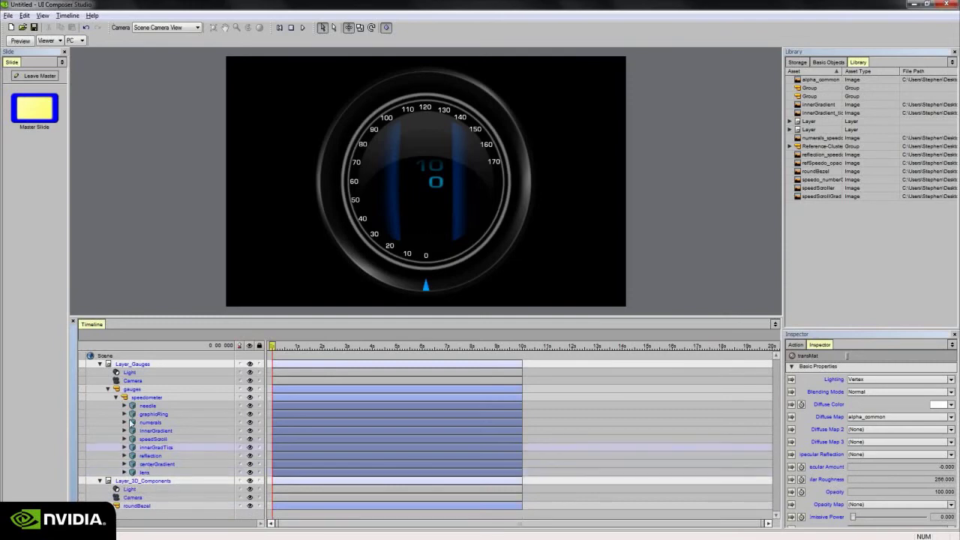
left_click(117, 398)
left_click(133, 399)
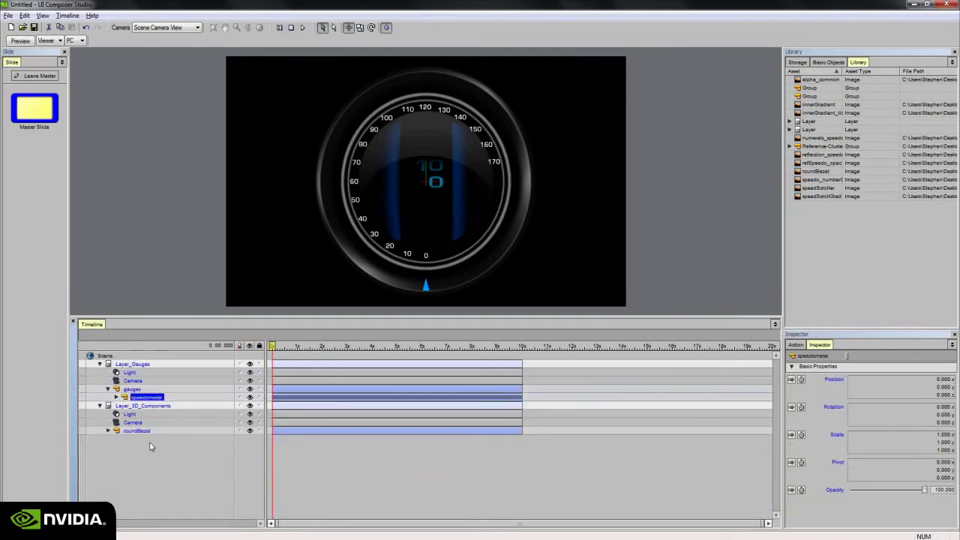
right_click(148, 398)
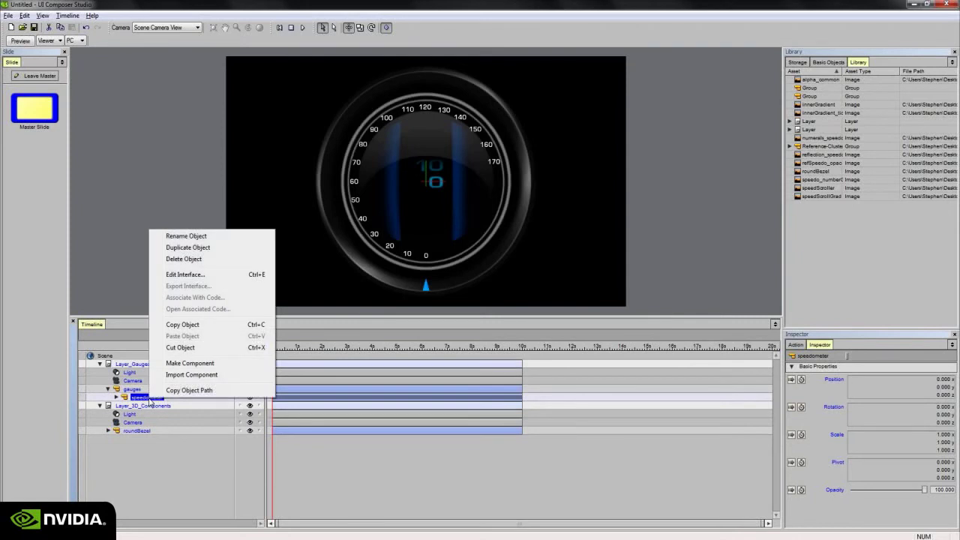
left_click(188, 363)
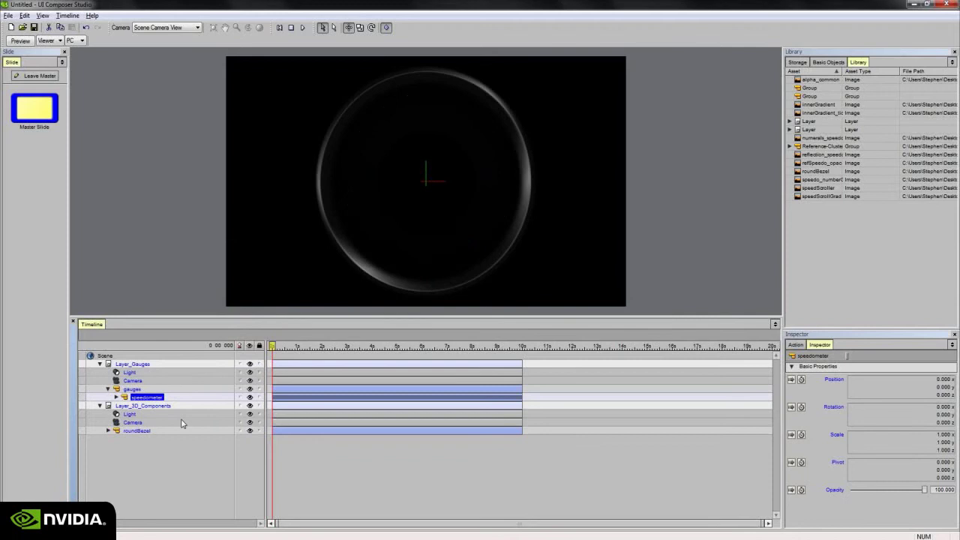
double_click(141, 397)
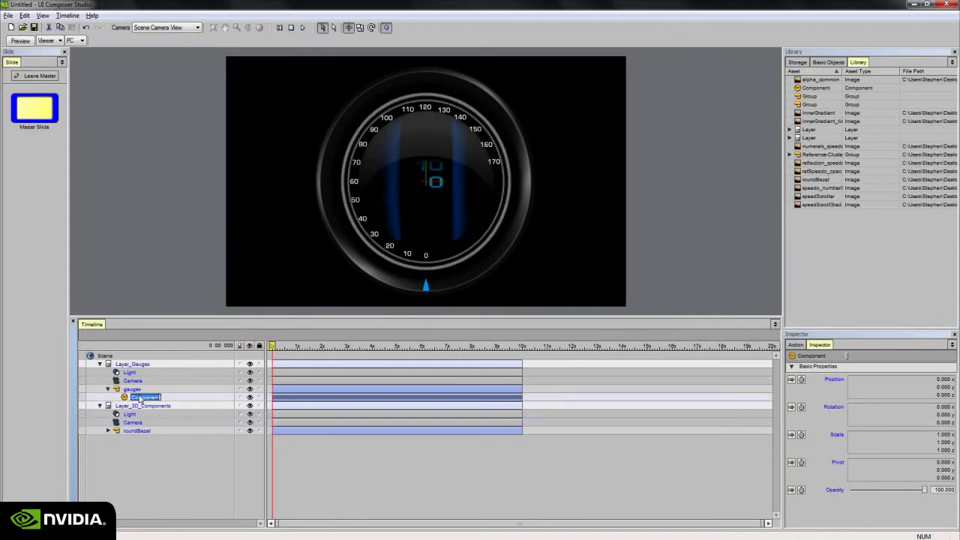
type("speedometer")
key("Return")
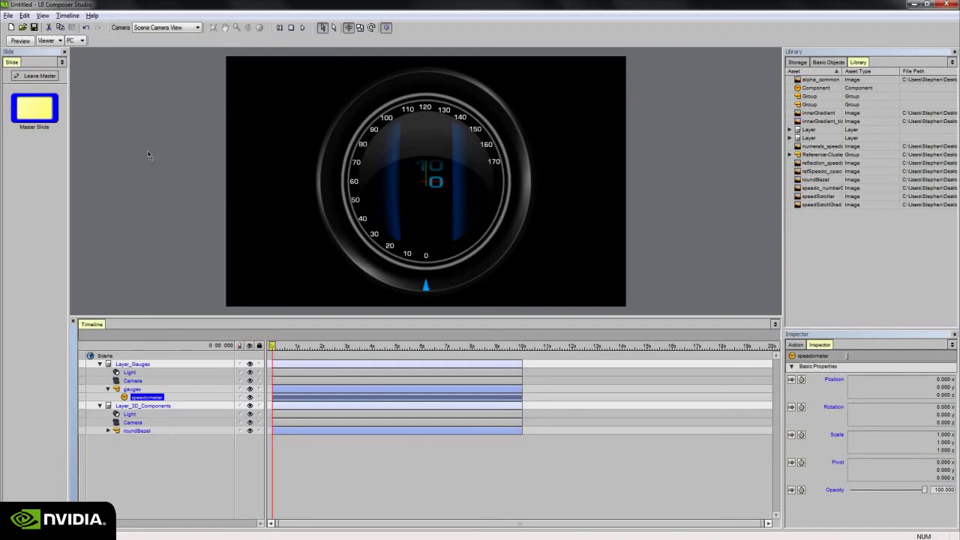
Leave the master slide for Slide1 and open the speedometer component's own timeline.
left_click(53, 76)
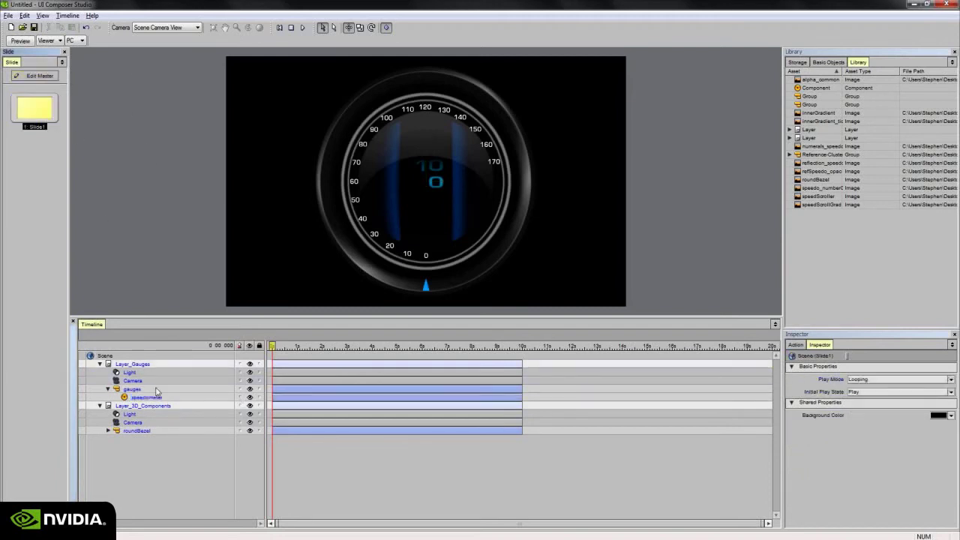
left_click(144, 397)
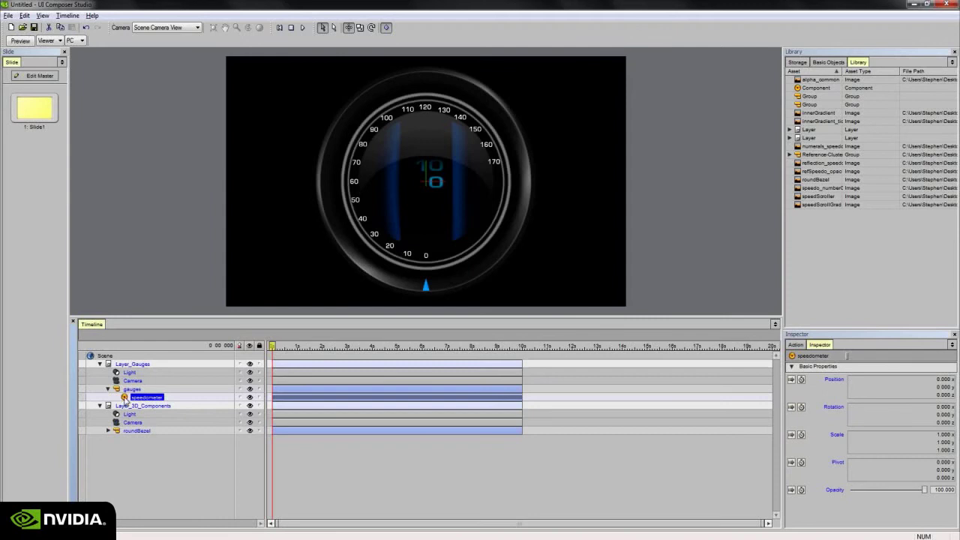
double_click(133, 397)
Move all gauge parts, from needle to lens, out of the nested speedometer group to the component root and delete the empty group.
left_click(100, 364)
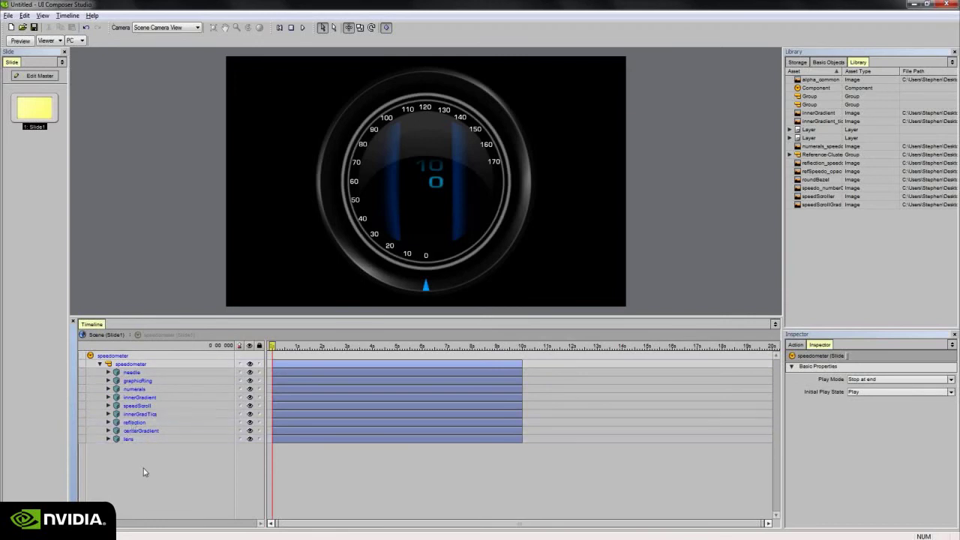
left_click_drag(119, 373, 105, 441)
left_click_drag(112, 358, 125, 367)
left_click(121, 373)
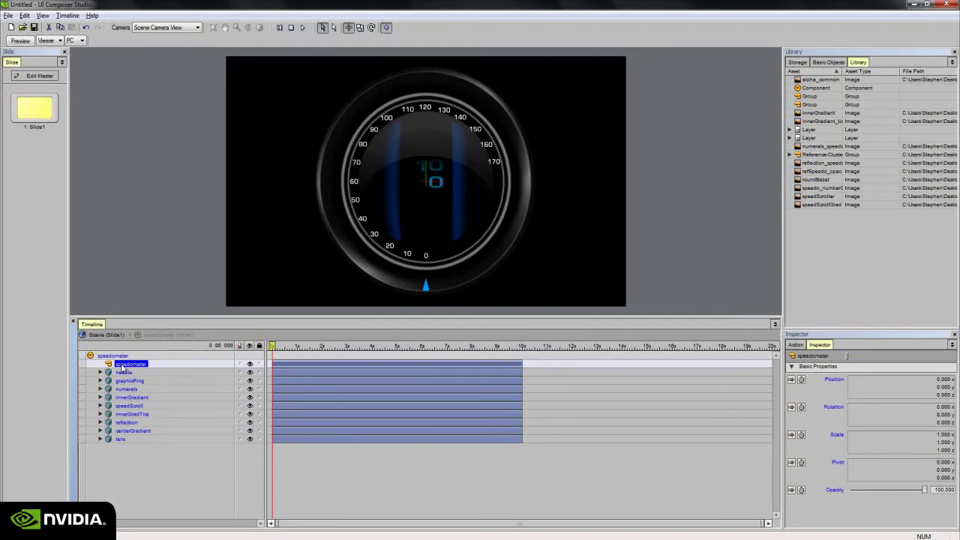
key("Delete")
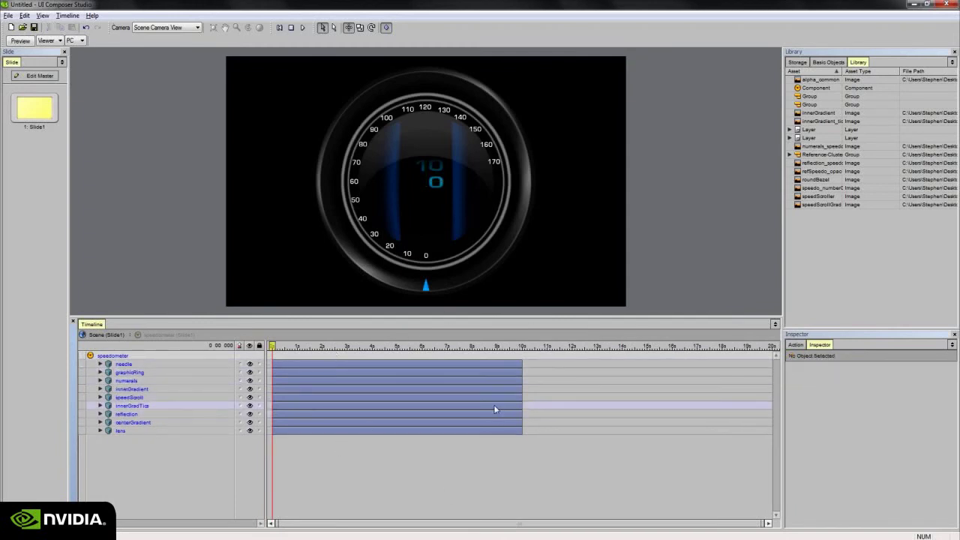
Unlink the needle's Rotation property from the master slide and enable its animation with a keyframe at 0 seconds.
mouse_move(273, 348)
left_mouse_down()
mouse_move(529, 354)
mouse_move(272, 348)
left_mouse_up()
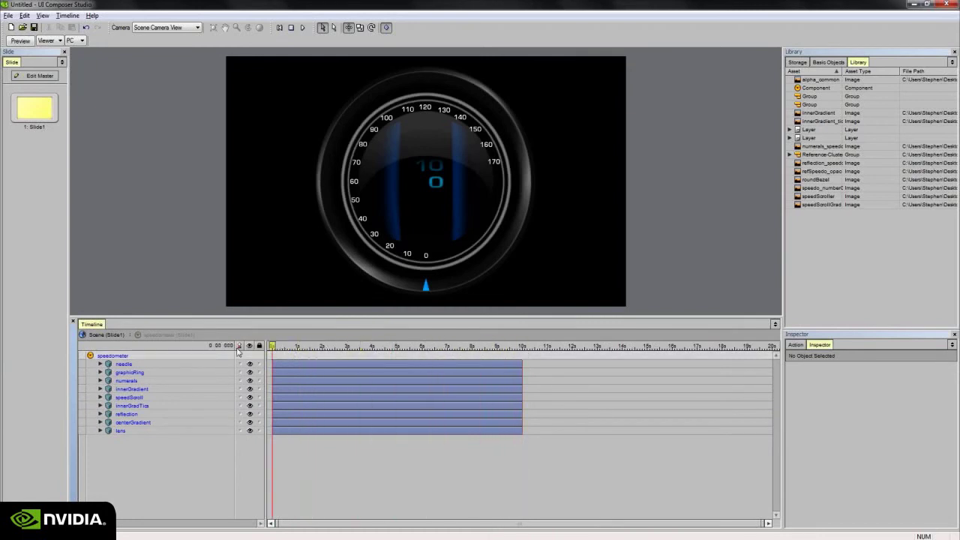
left_click(152, 357)
left_click(125, 364)
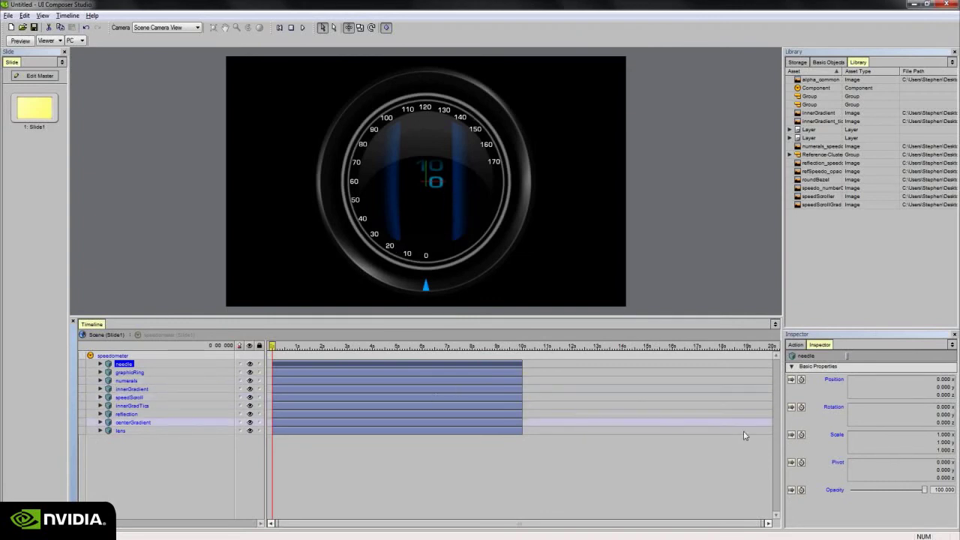
right_click(835, 407)
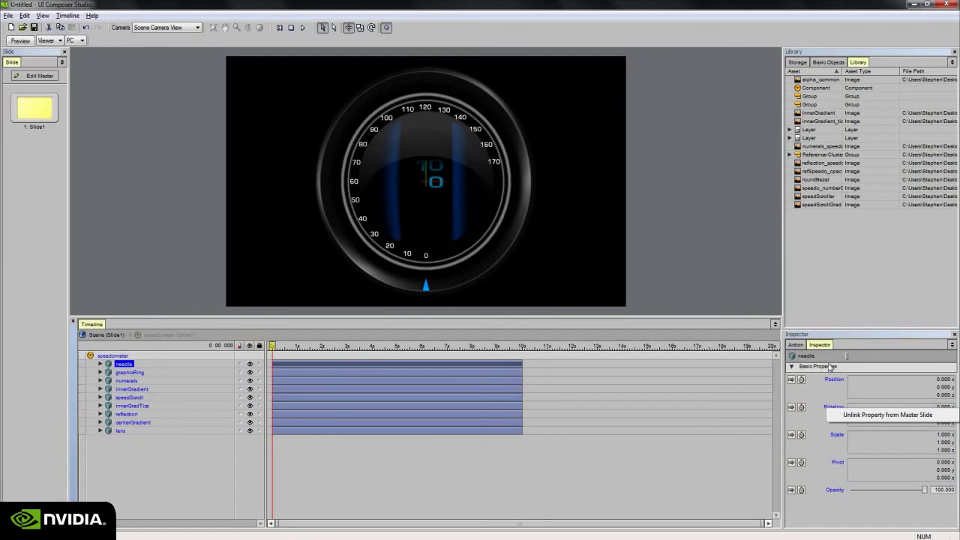
left_click(863, 419)
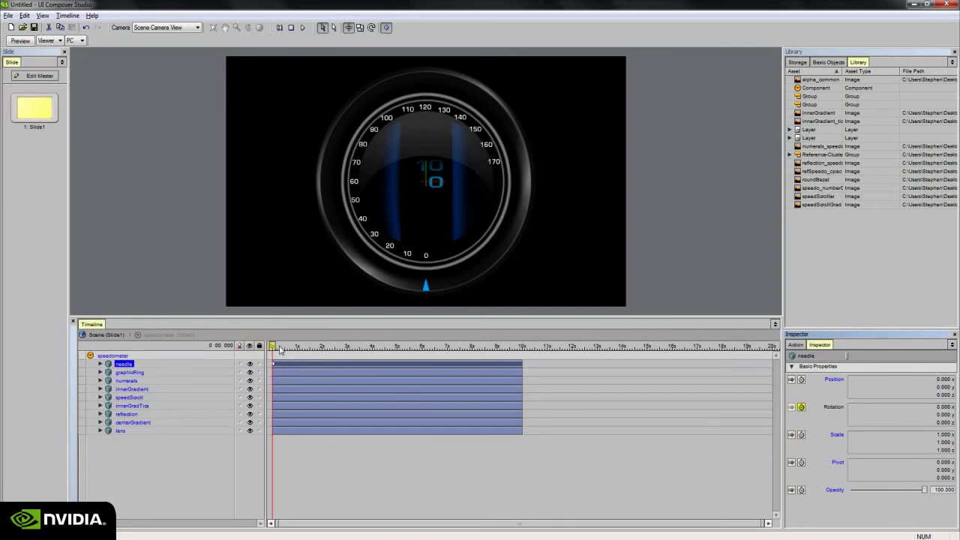
Set the needle's Z rotation to -256 at 10 seconds and scrub the timeline back to 0 to check the sweep.
left_click_drag(274, 347, 523, 349)
left_click_drag(946, 423, 818, 423)
left_click_drag(877, 422, 883, 422)
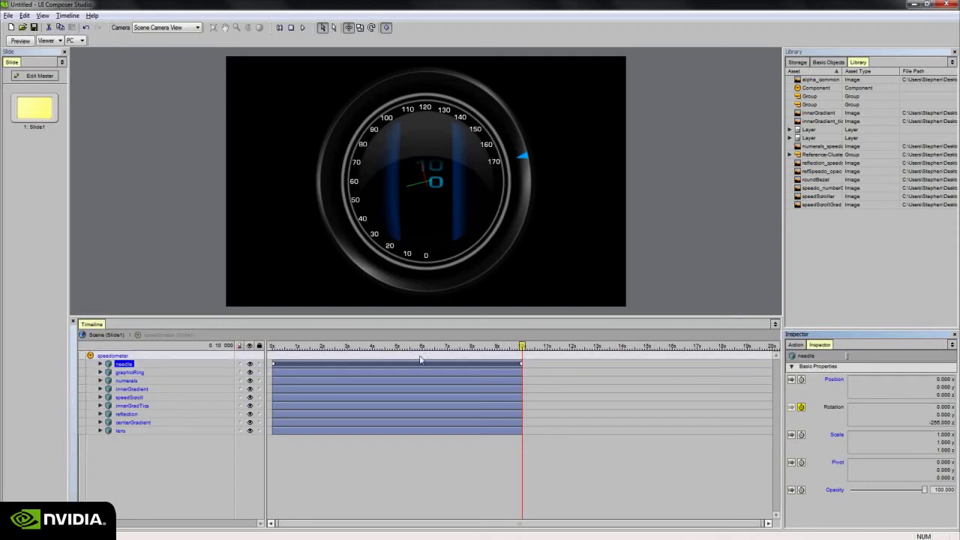
left_click(386, 28)
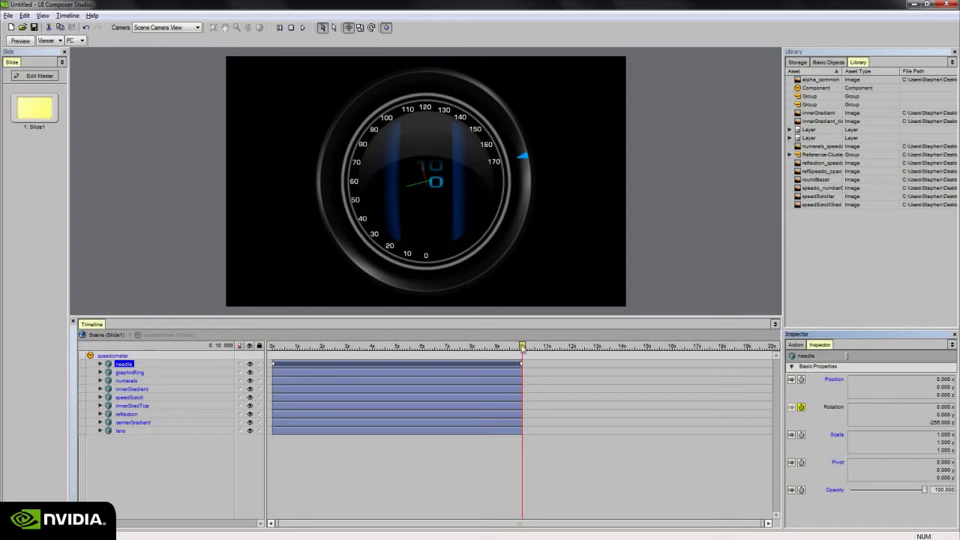
left_click_drag(523, 349, 193, 341)
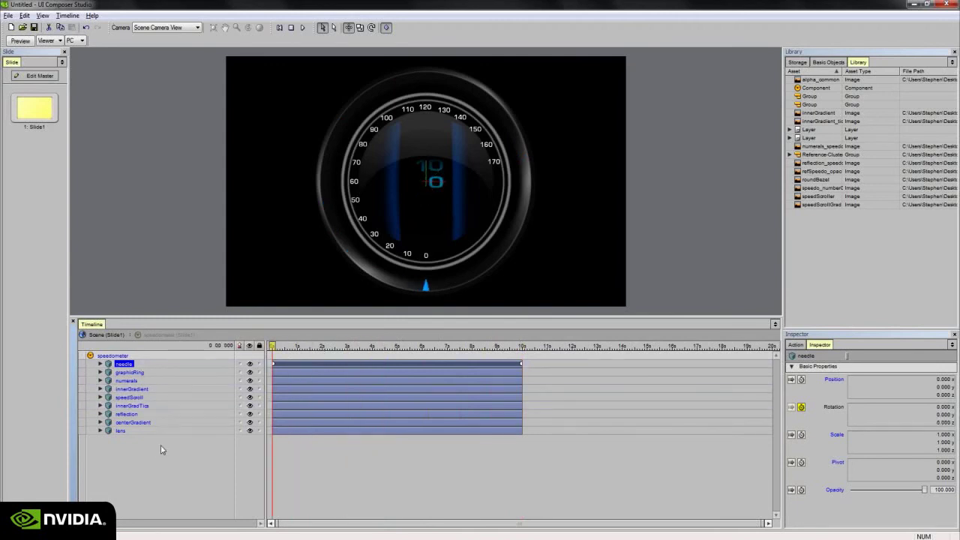
Reorder the component so innerGradient and innerGradTics sit directly below the needle.
left_click(129, 372)
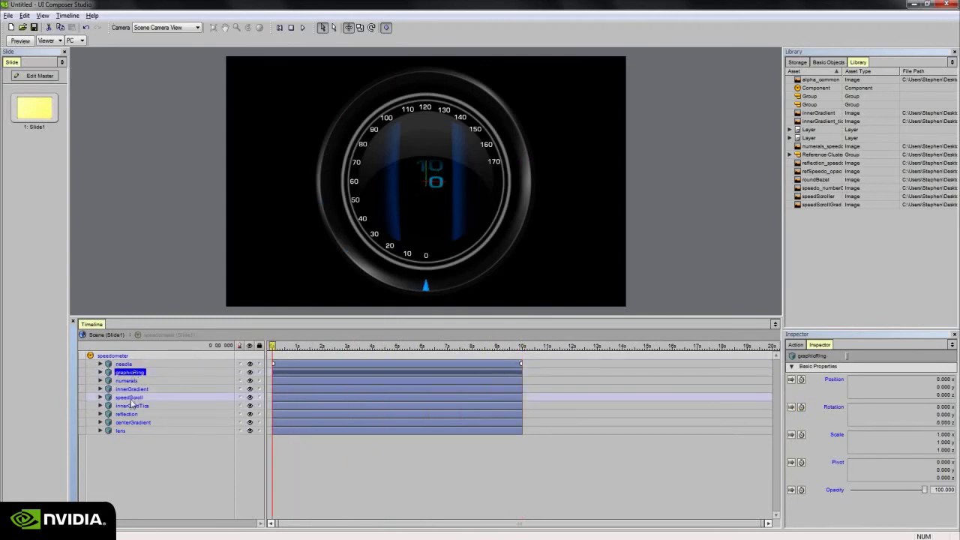
left_click(132, 380)
left_click(146, 387)
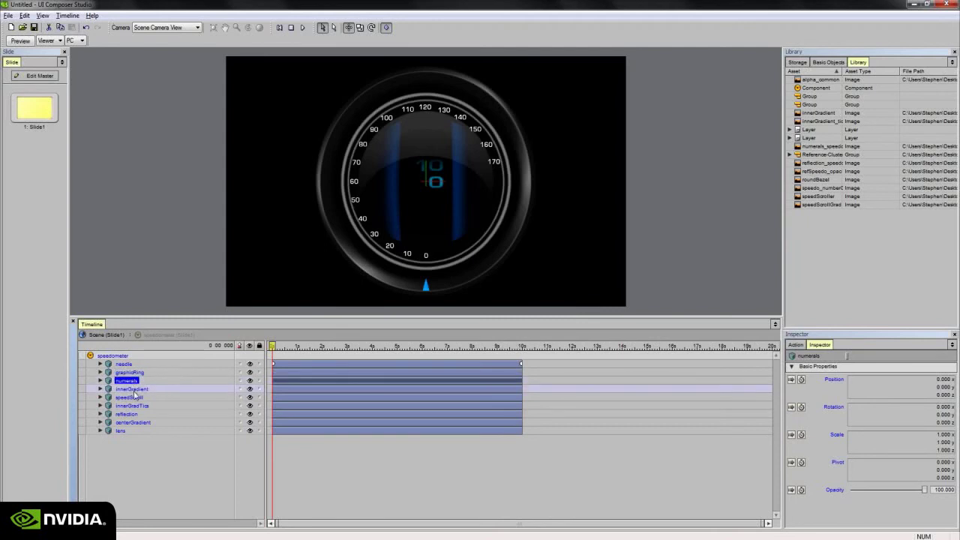
left_click_drag(114, 374, 116, 372)
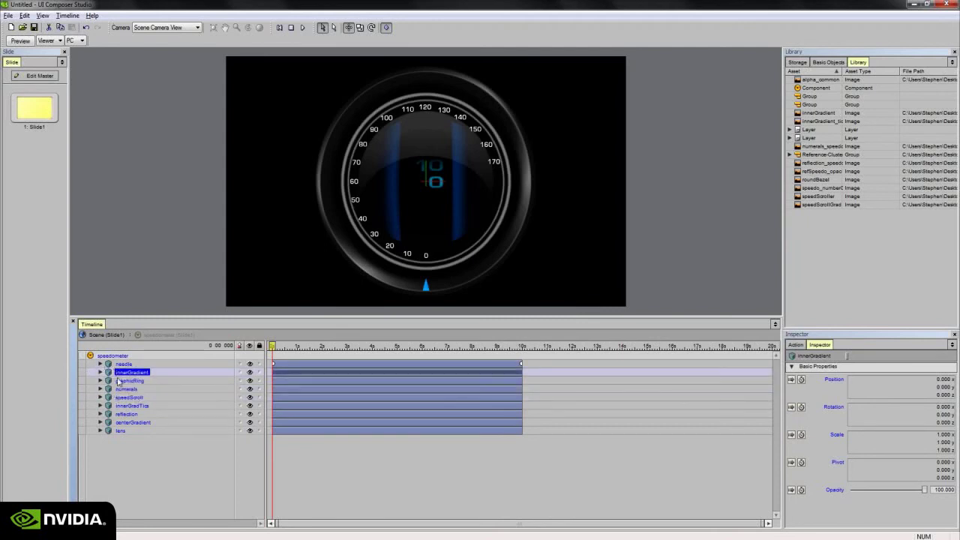
left_click(129, 396)
left_click(119, 405)
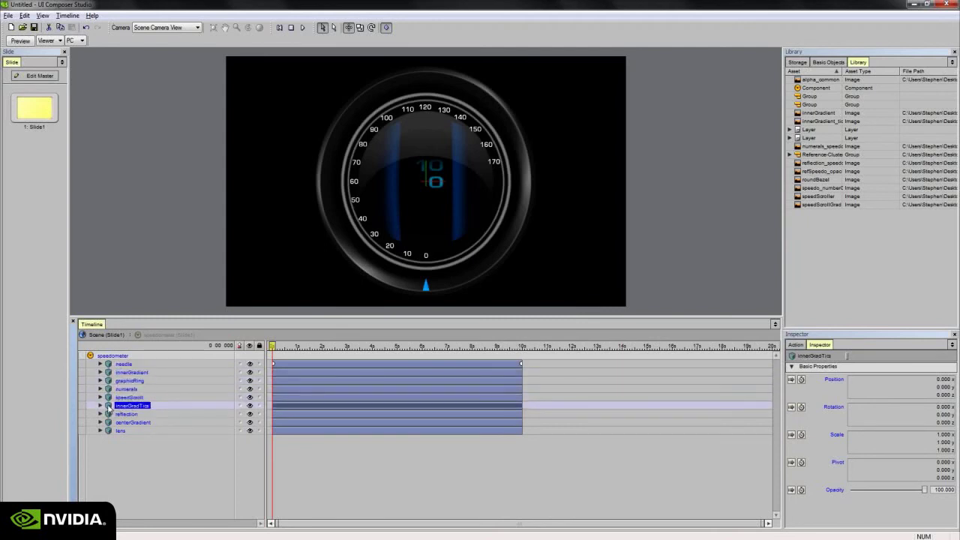
left_click_drag(108, 405, 112, 378)
Unlink the U Position of innerGradient's glossy opacity map from the master slide and enable its animation at 0 seconds.
left_click(103, 372)
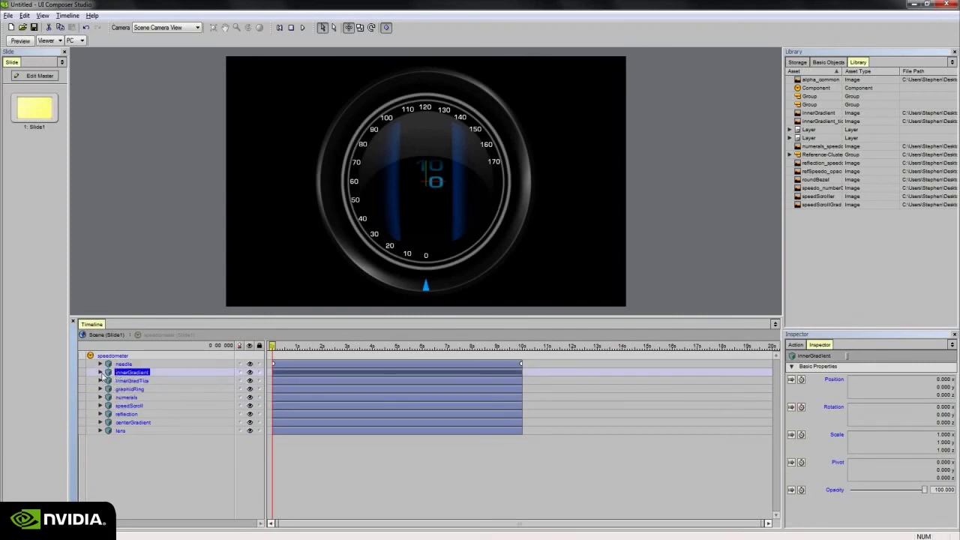
left_click(101, 372)
left_click(130, 380)
left_click(108, 380)
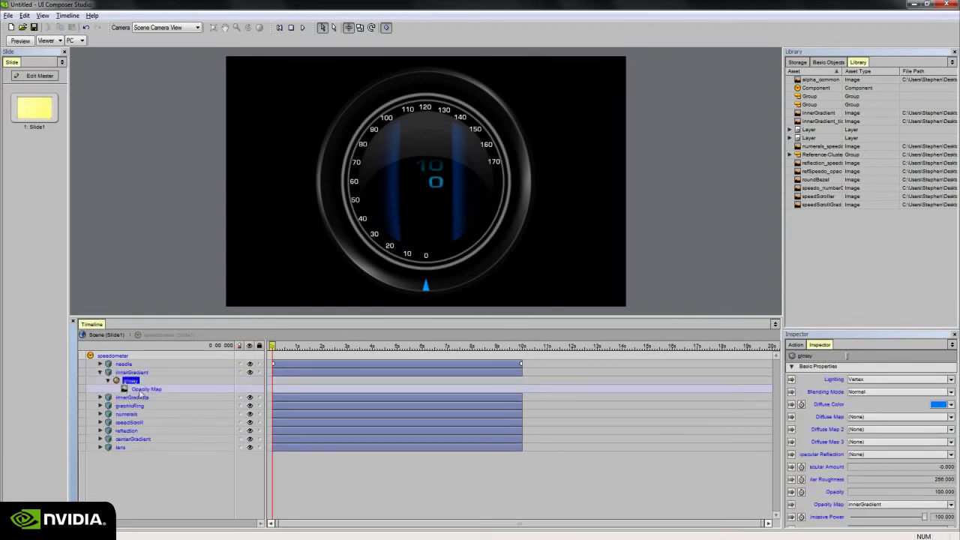
left_click(146, 389)
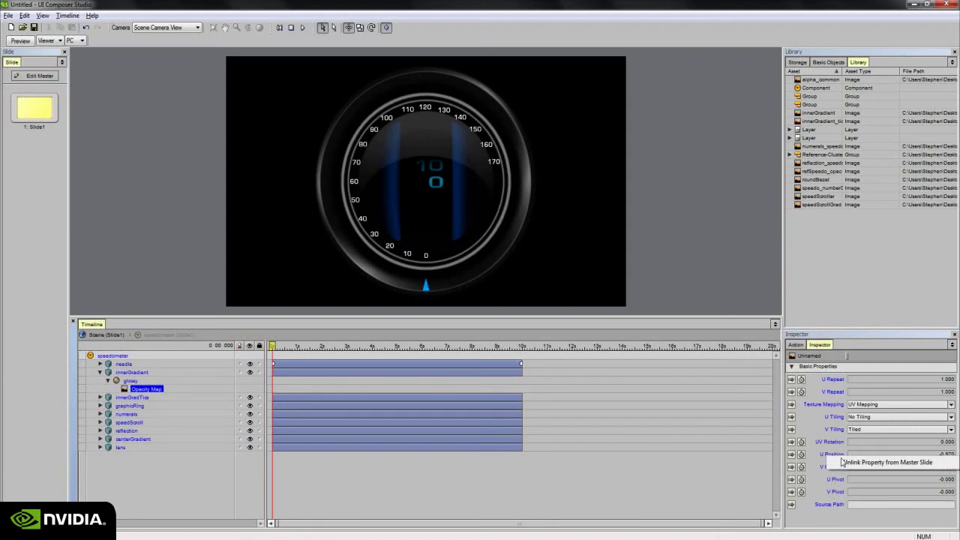
left_click(801, 453)
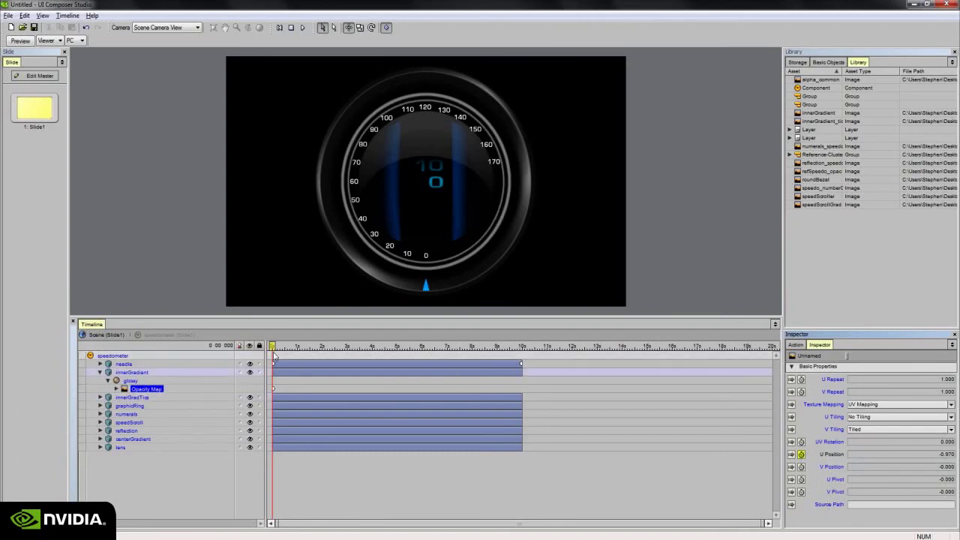
Keyframe the U Position of innerGradient's glossy opacity map at 10 seconds with a value of -0.45.
left_click_drag(273, 345, 538, 351)
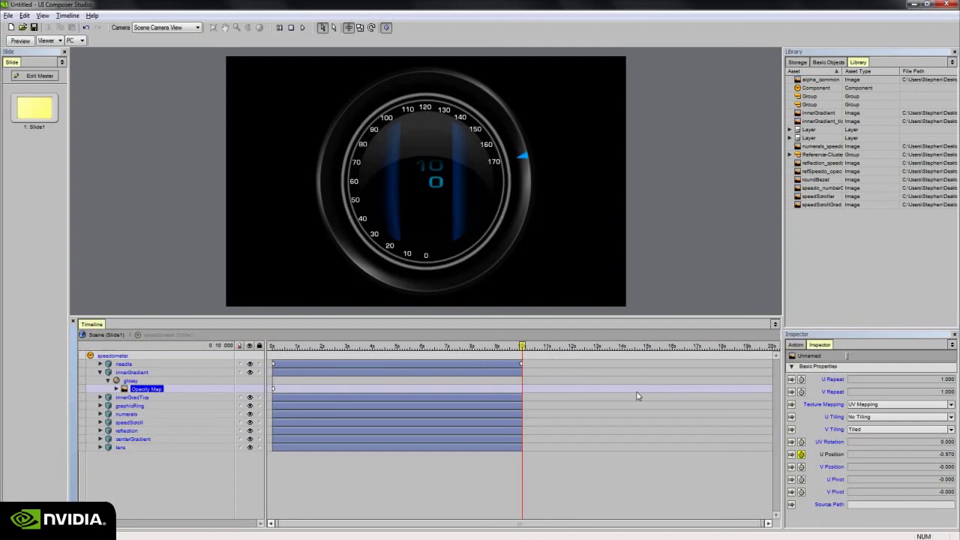
left_click_drag(930, 454, 952, 456)
left_click(932, 456)
type("4")
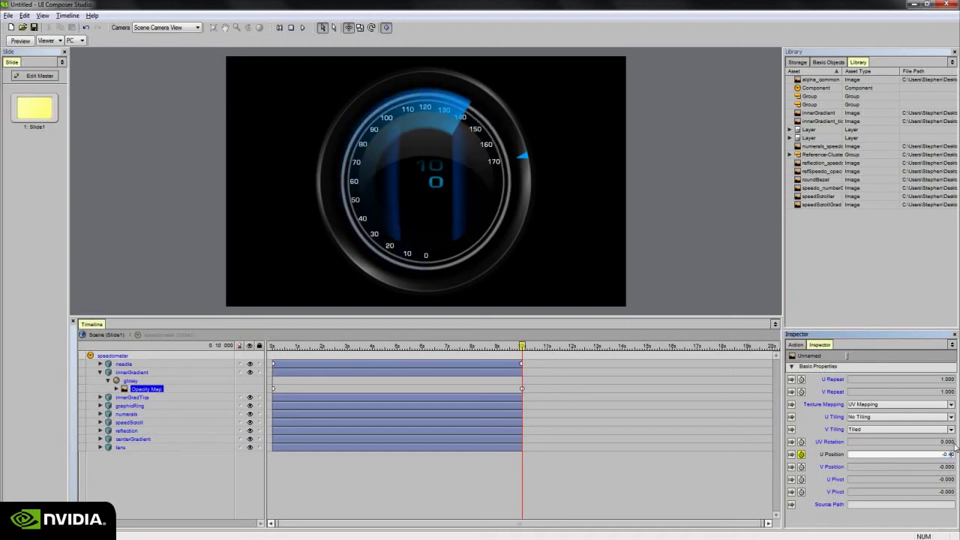
type("5")
key("Return")
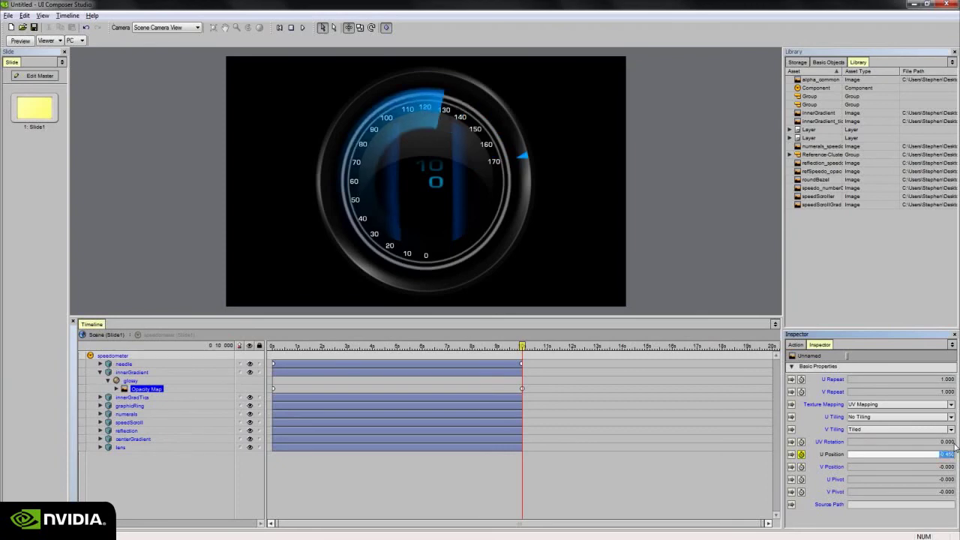
Refine the opacity map's U Position at 10 seconds by trying values such as -0.25 and -0.35, settling on -0.28.
type("-0.95")
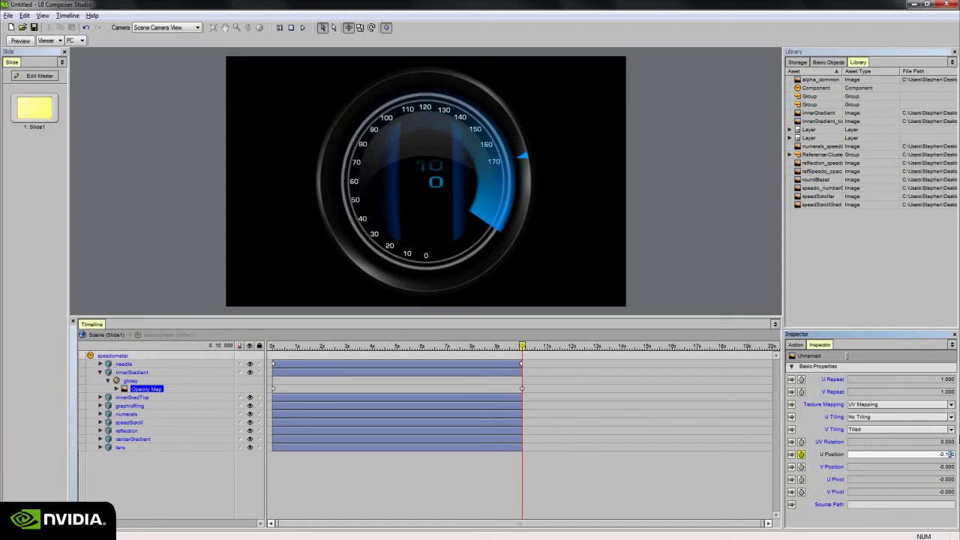
key("Return")
left_click_drag(946, 456, 959, 456)
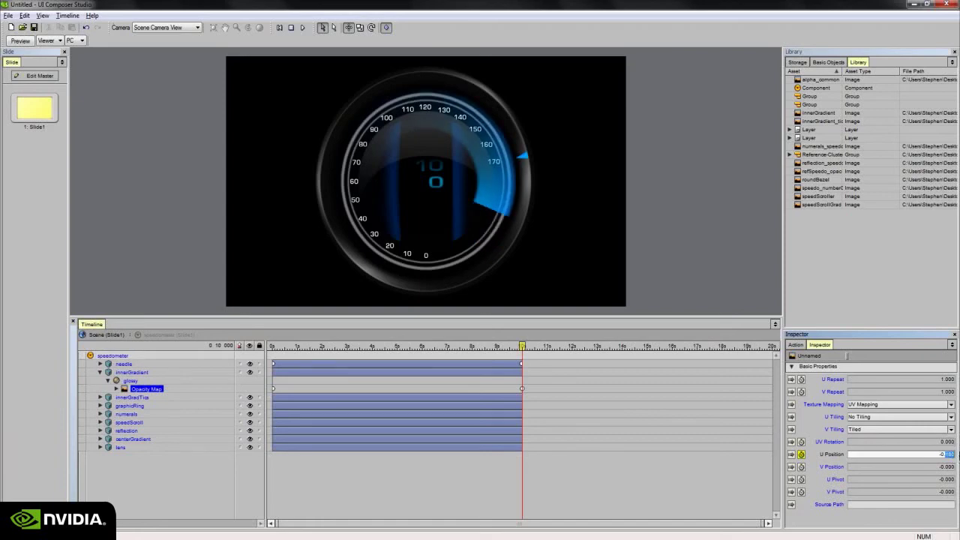
type("25")
key("Return")
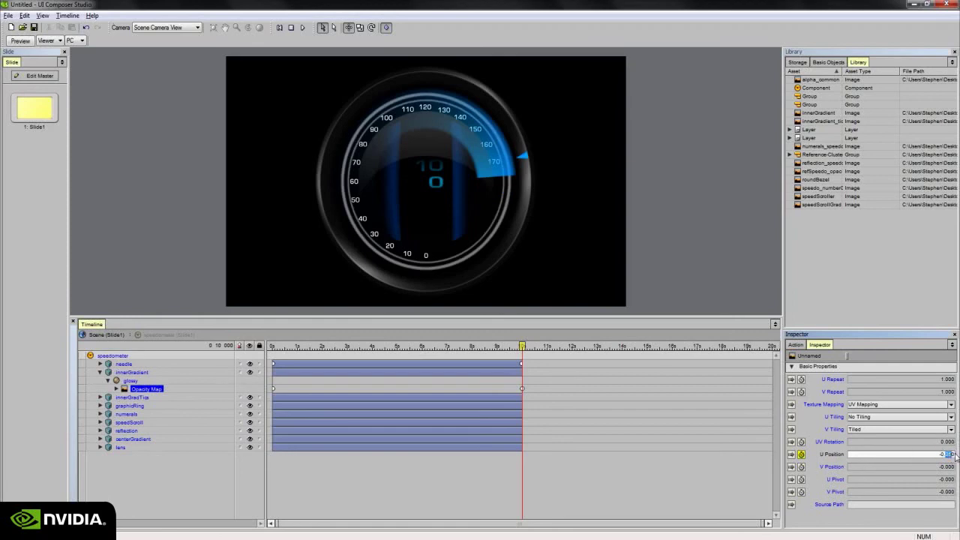
type("350")
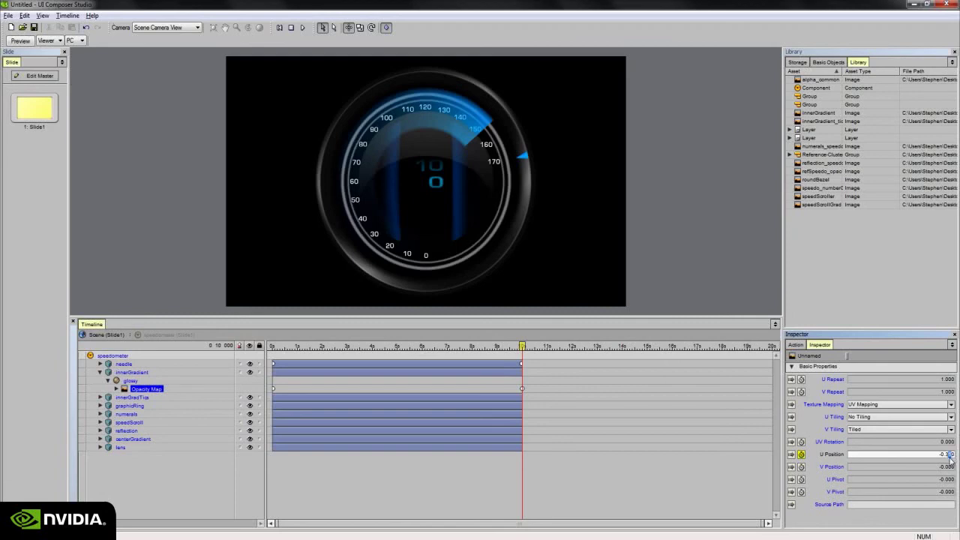
type("7")
mouse_move(939, 455)
left_mouse_down()
mouse_move(918, 455)
mouse_move(946, 455)
left_mouse_up()
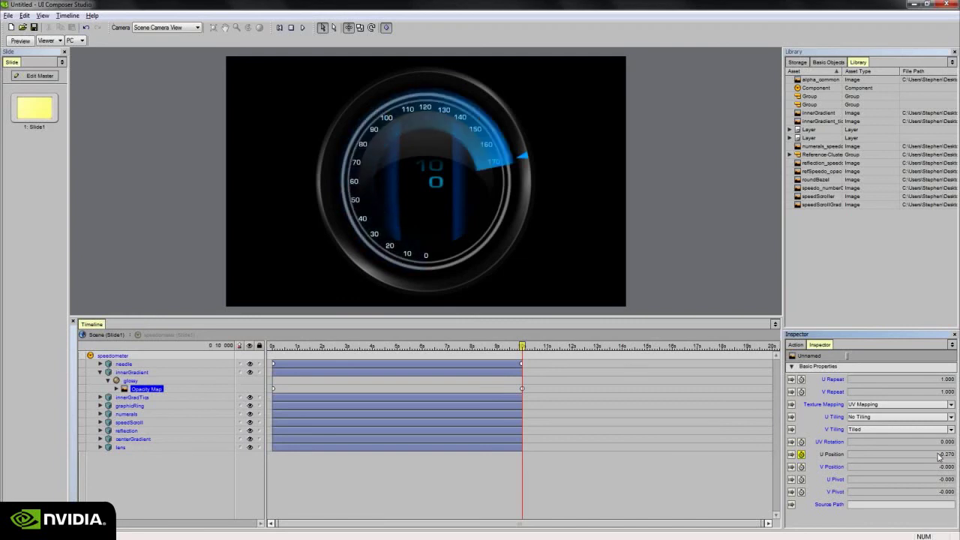
type("8")
key("Return")
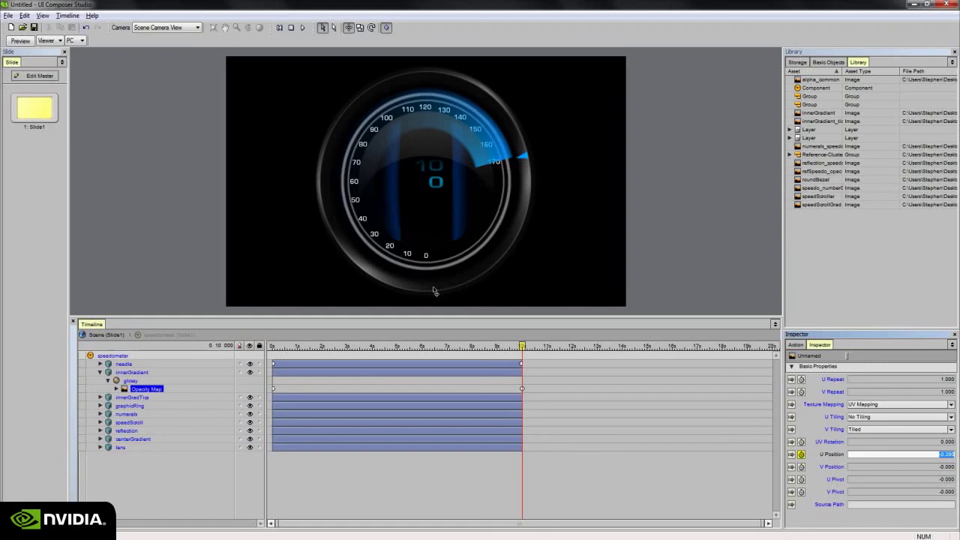
Set the needle's Z rotation at 10 seconds to -254.
mouse_move(522, 346)
left_mouse_down()
mouse_move(304, 345)
mouse_move(535, 346)
mouse_move(317, 337)
mouse_move(371, 323)
mouse_move(522, 330)
left_mouse_up()
left_click(124, 364)
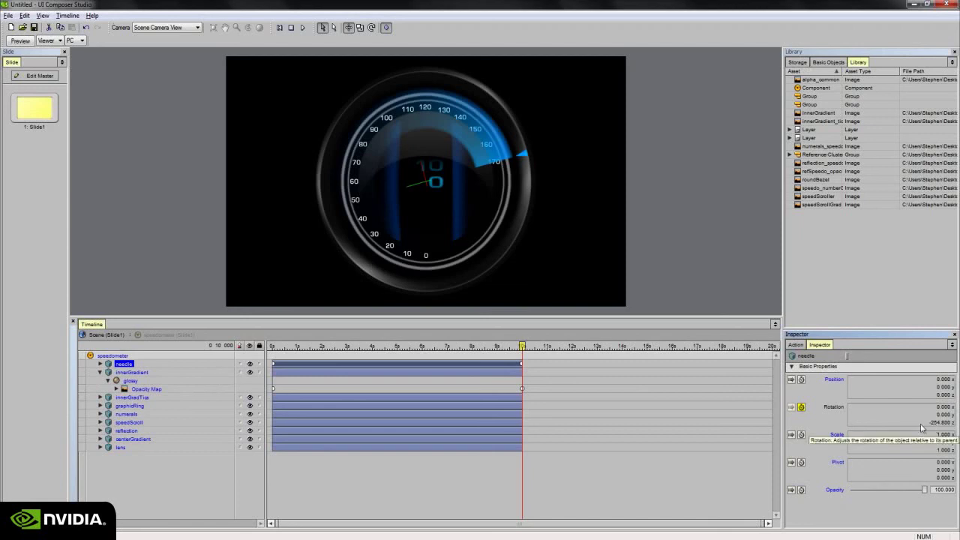
left_click(943, 424)
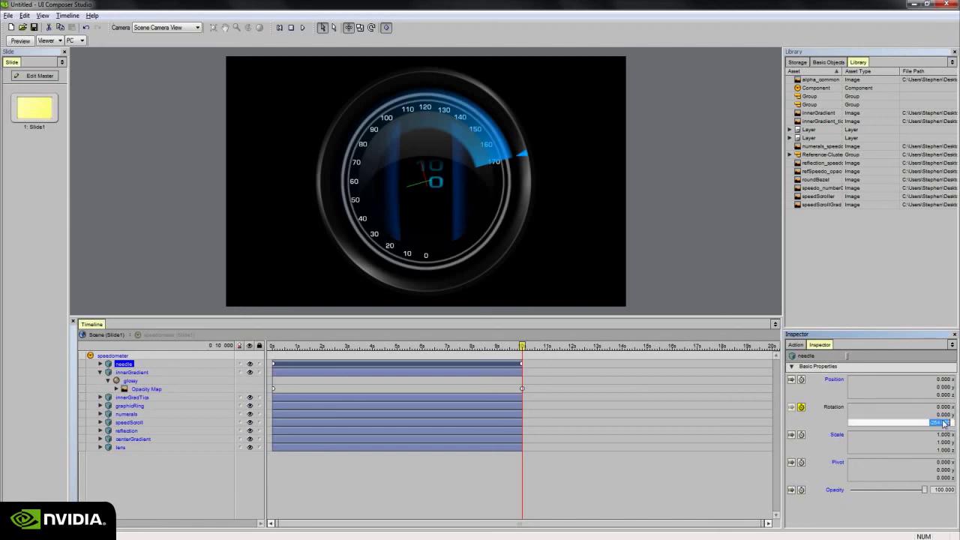
type("-254")
key("Return")
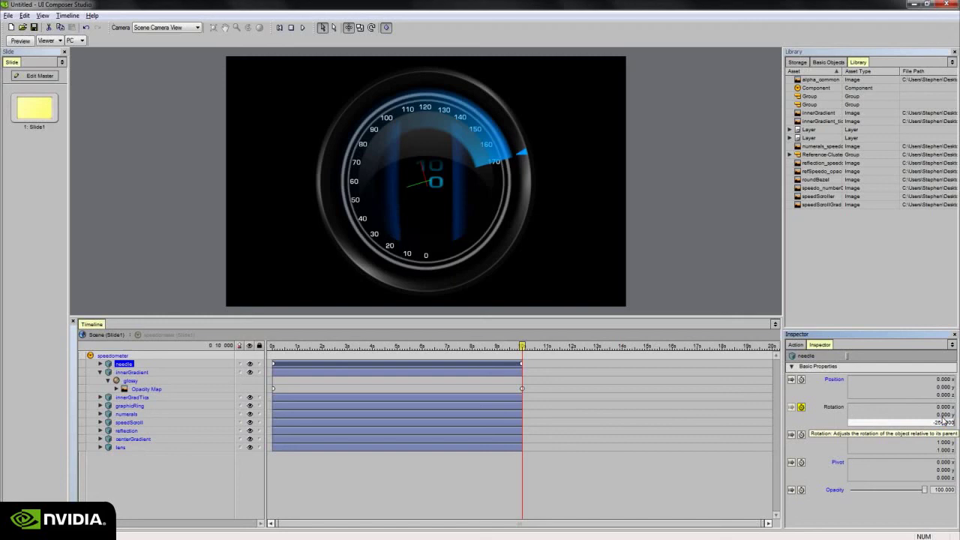
Try slightly different U Position values for innerGradient's opacity map at 10 seconds and return it to -0.28.
left_click(147, 388)
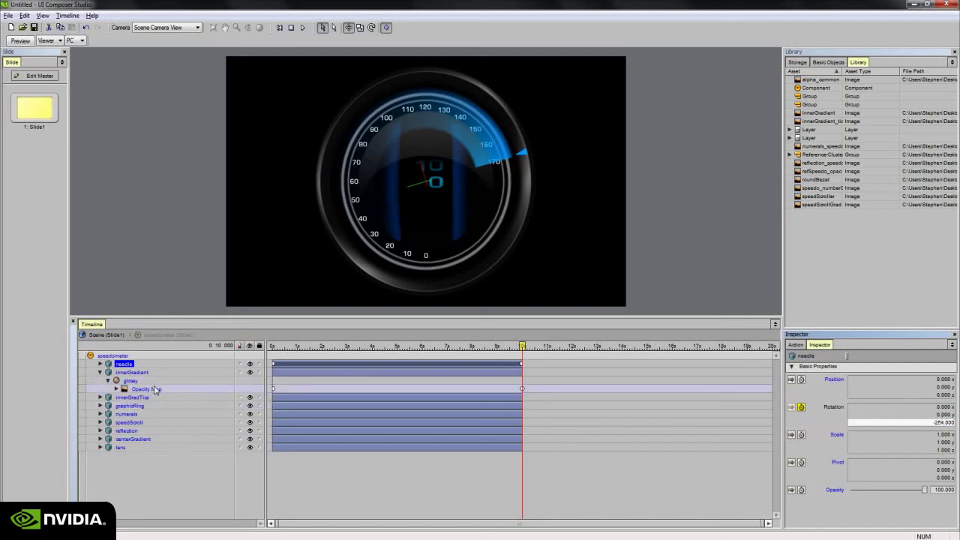
double_click(951, 454)
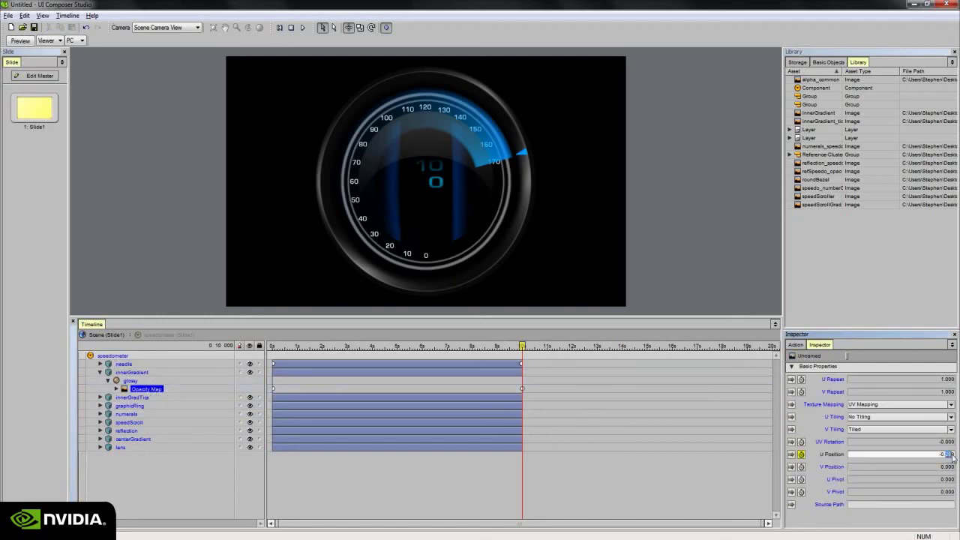
type("-0.25")
key("Return")
left_click_drag(951, 456, 958, 458)
key("BackSpace")
type("85")
key("Return")
left_click_drag(951, 456, 958, 457)
key("BackSpace")
key("Return")
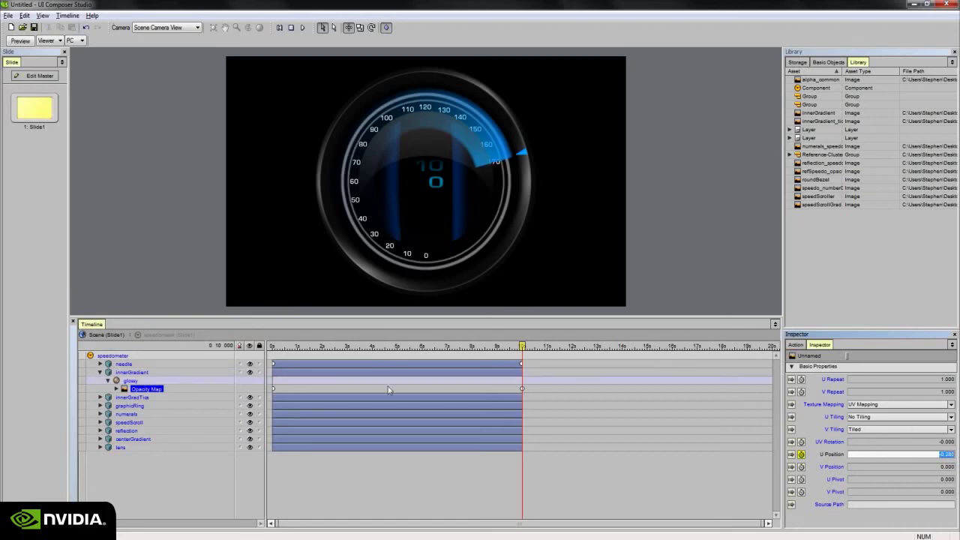
left_click(911, 514)
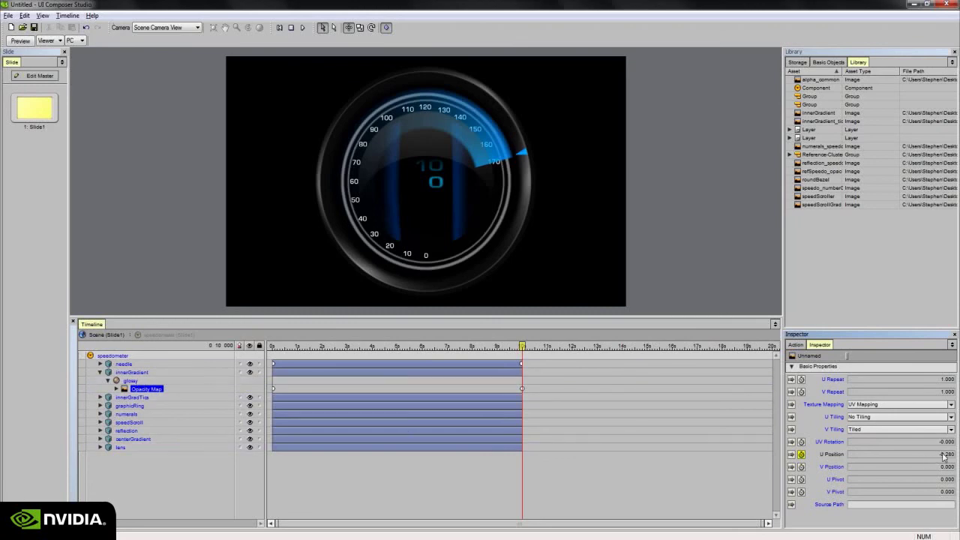
Open the needle's Z rotation at 10 seconds for editing its decimal part.
left_click(172, 364)
left_click(937, 422)
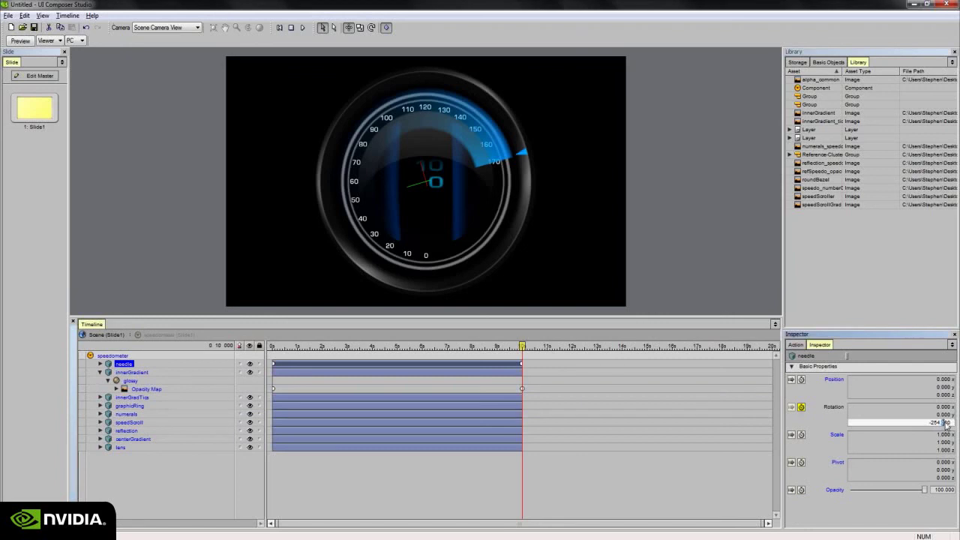